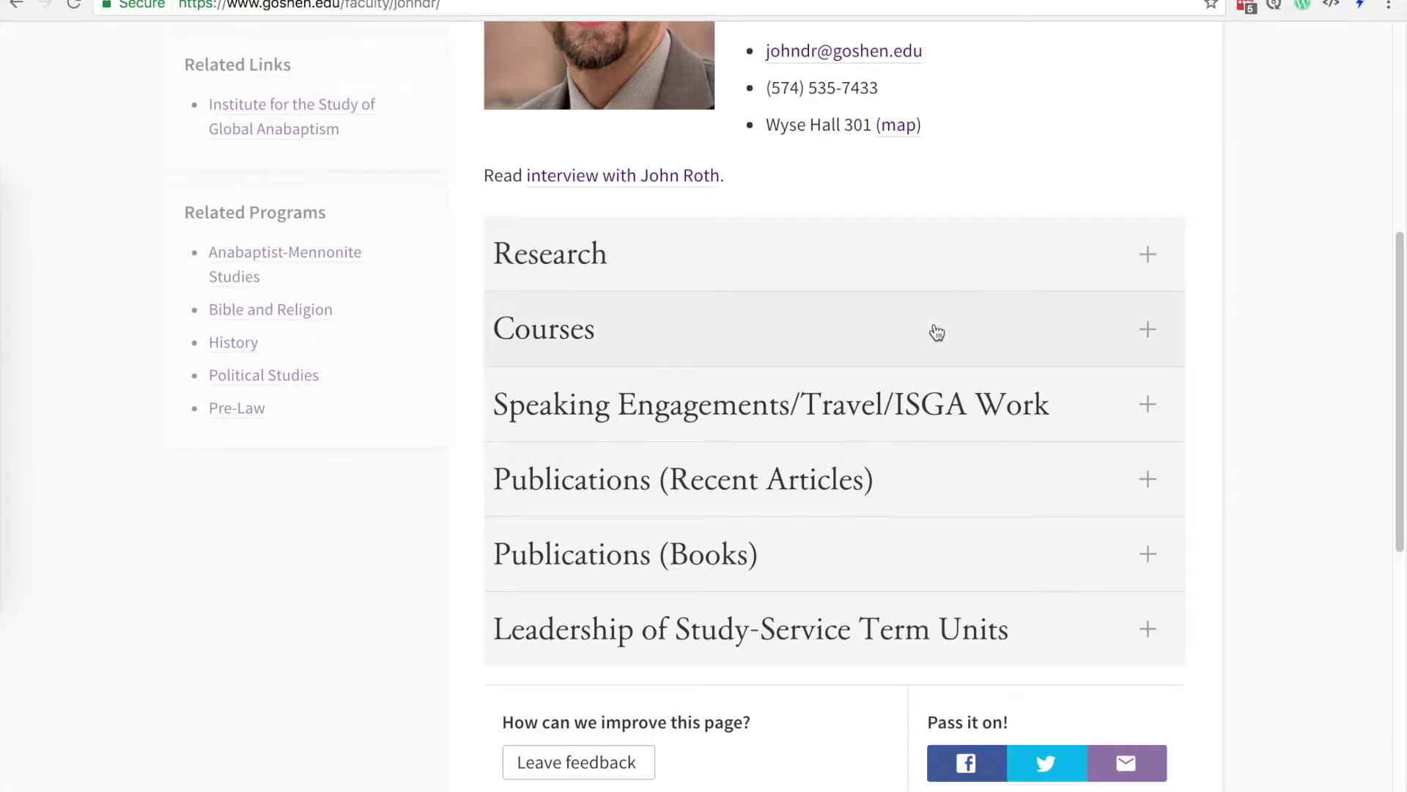
Expand and read the Research section of the faculty profile, collapse it, and expand the Courses section.
{"action": "left_click", "coordinate": [935, 281]}
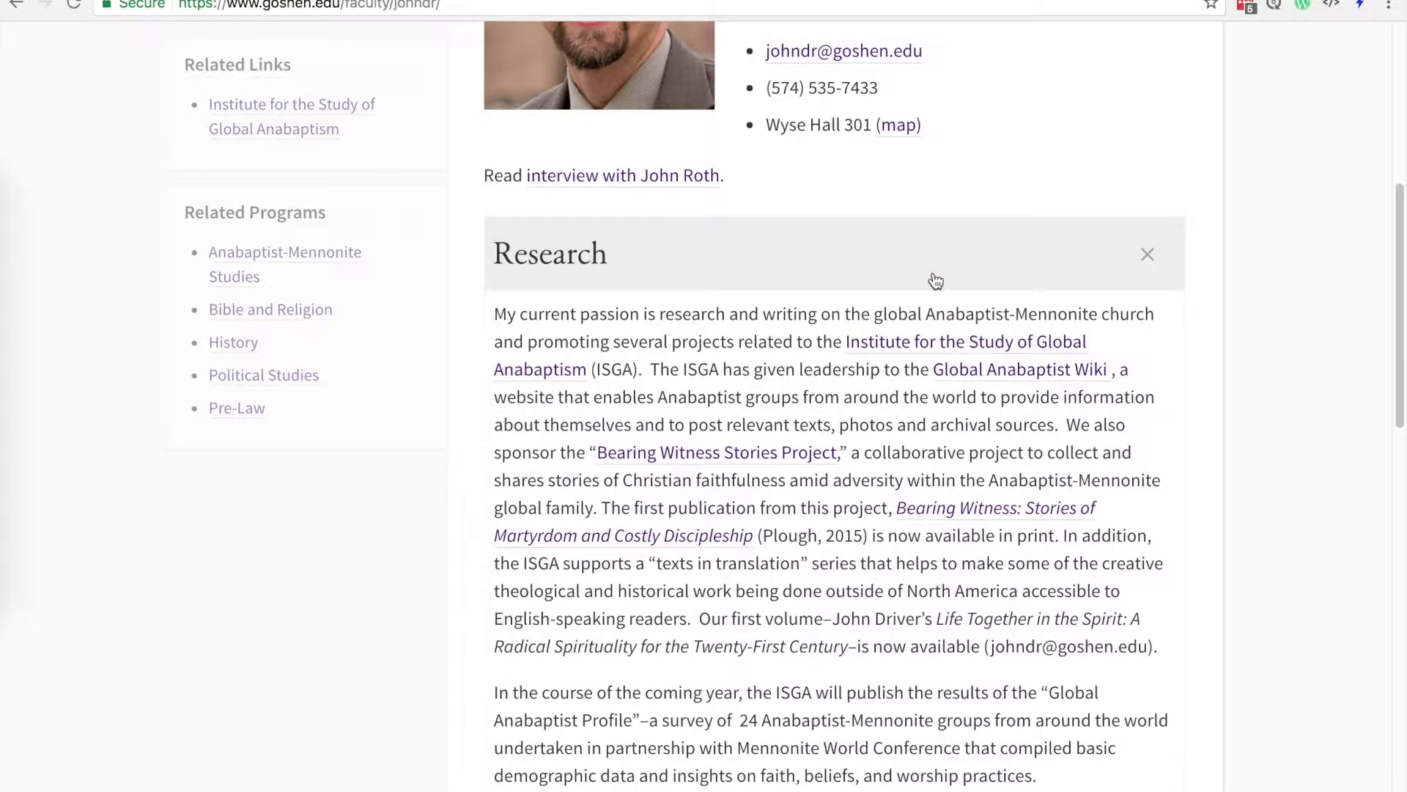
{"action": "scroll", "coordinate": [905, 493], "scroll_direction": "down", "scroll_amount": 7}
{"action": "scroll", "coordinate": [904, 493], "scroll_direction": "up", "scroll_amount": 8}
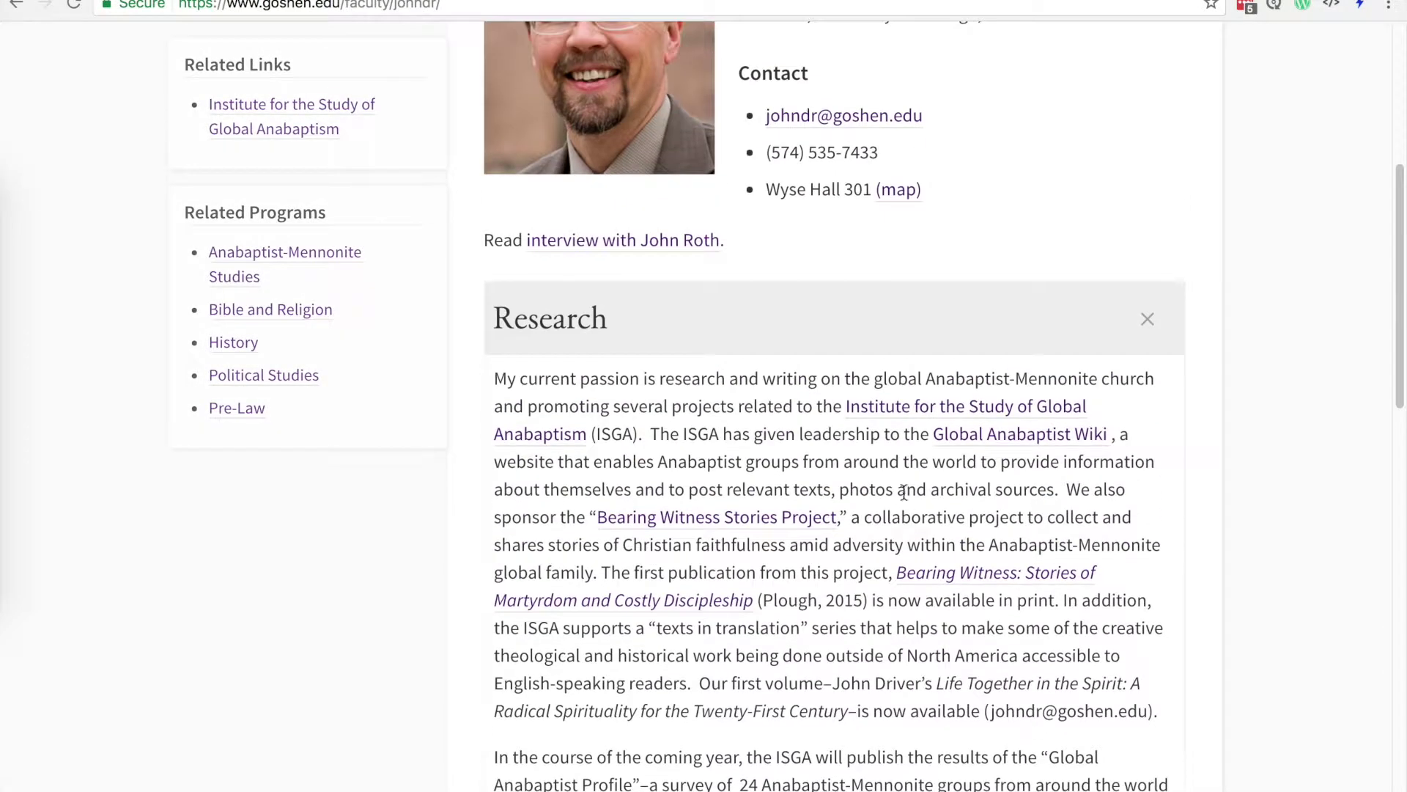
{"action": "left_click", "coordinate": [912, 324]}
{"action": "left_click", "coordinate": [898, 393]}
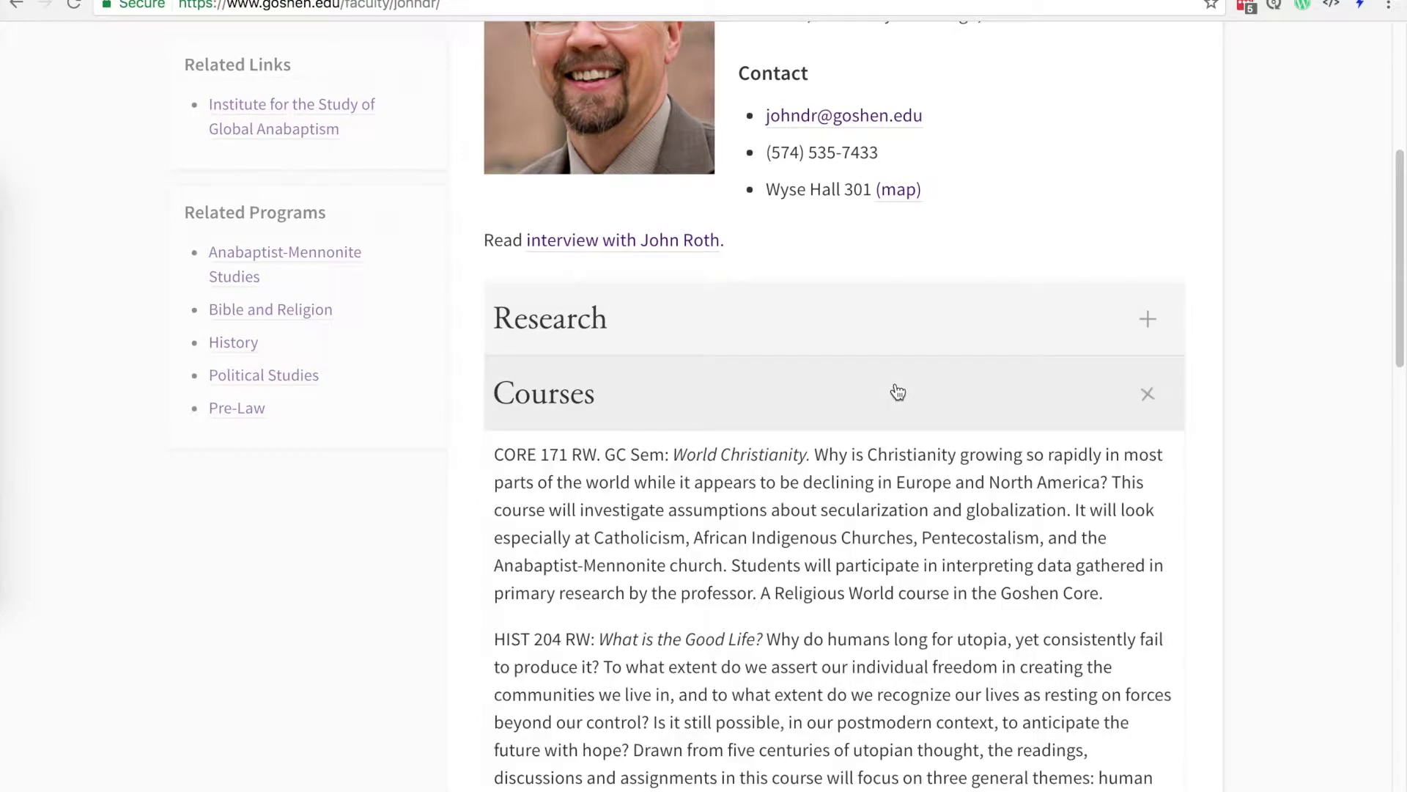
Read through the course descriptions and the expanded Publications (Books) section of the faculty profile.
{"action": "scroll", "coordinate": [897, 393], "scroll_direction": "down", "scroll_amount": 18}
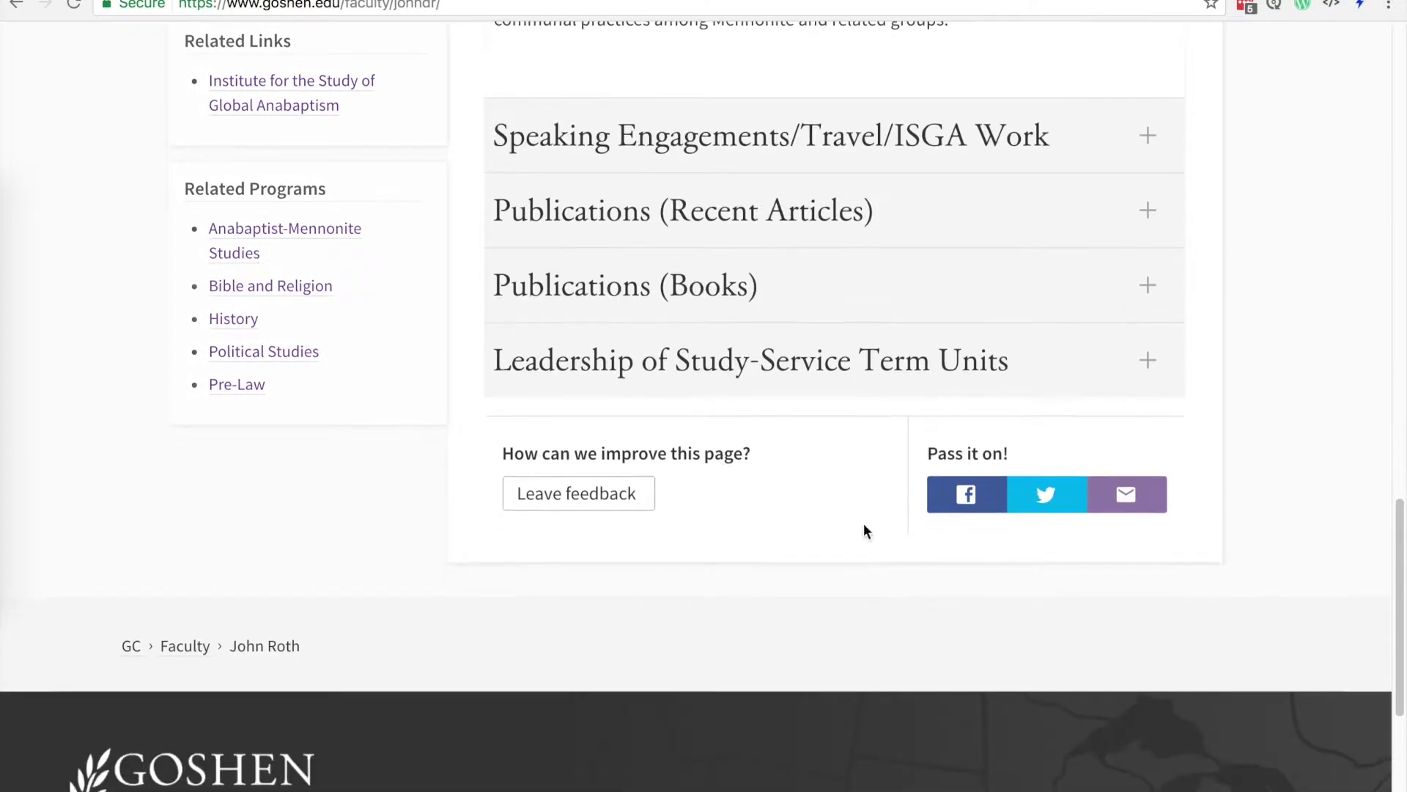
{"action": "left_click", "coordinate": [851, 293]}
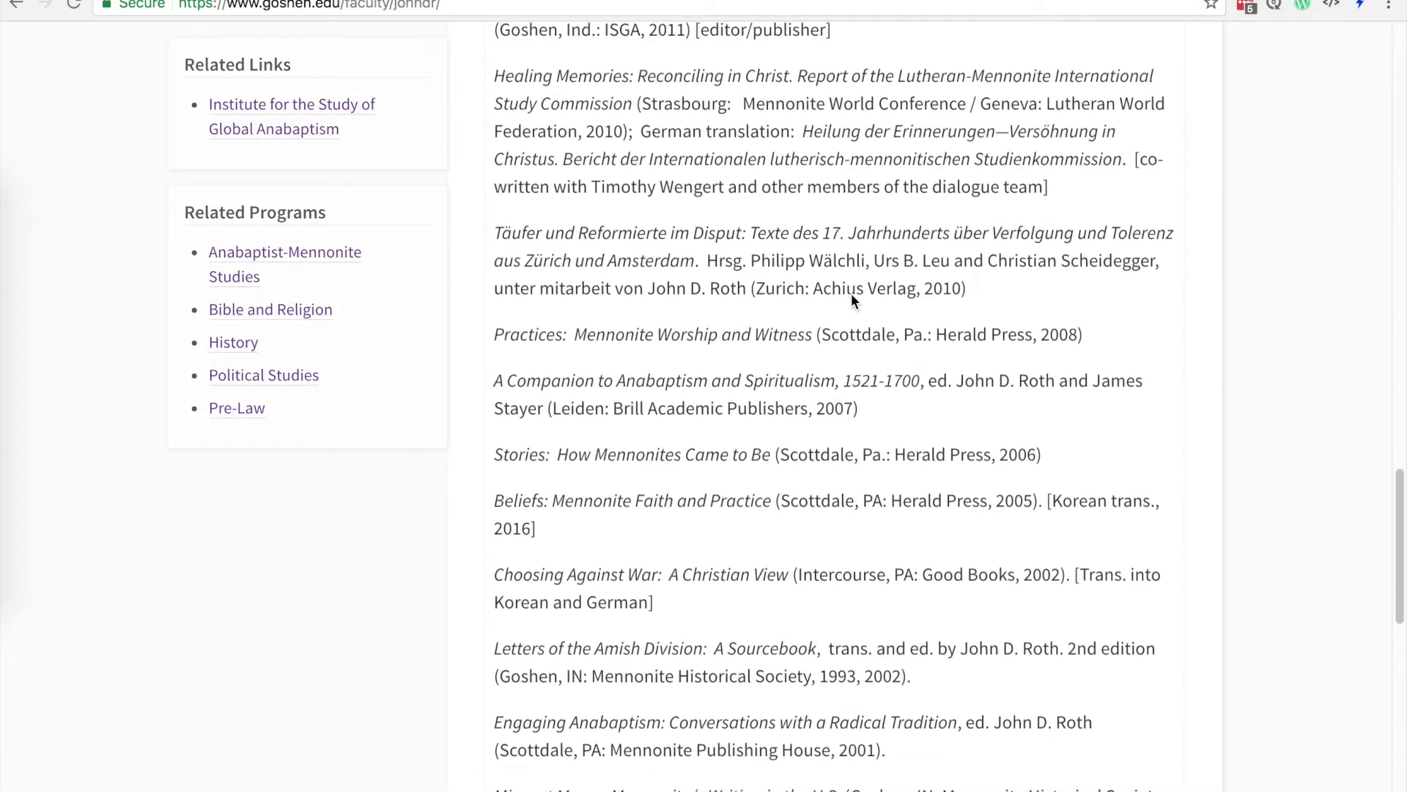
{"action": "scroll", "coordinate": [851, 293], "scroll_direction": "up", "scroll_amount": 20}
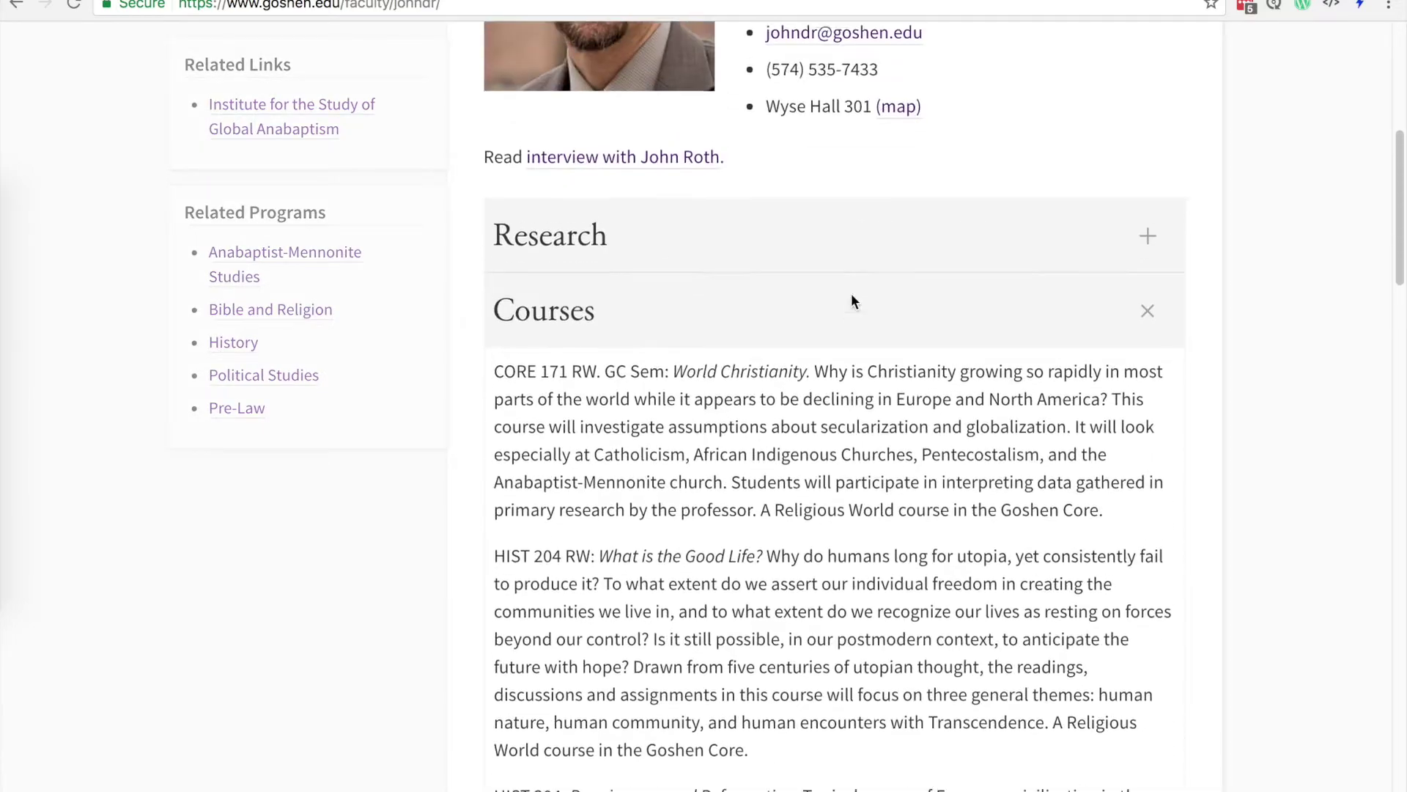
{"action": "scroll", "coordinate": [851, 300], "scroll_direction": "up", "scroll_amount": 1}
{"action": "left_click", "coordinate": [851, 315]}
{"action": "left_click", "coordinate": [851, 315]}
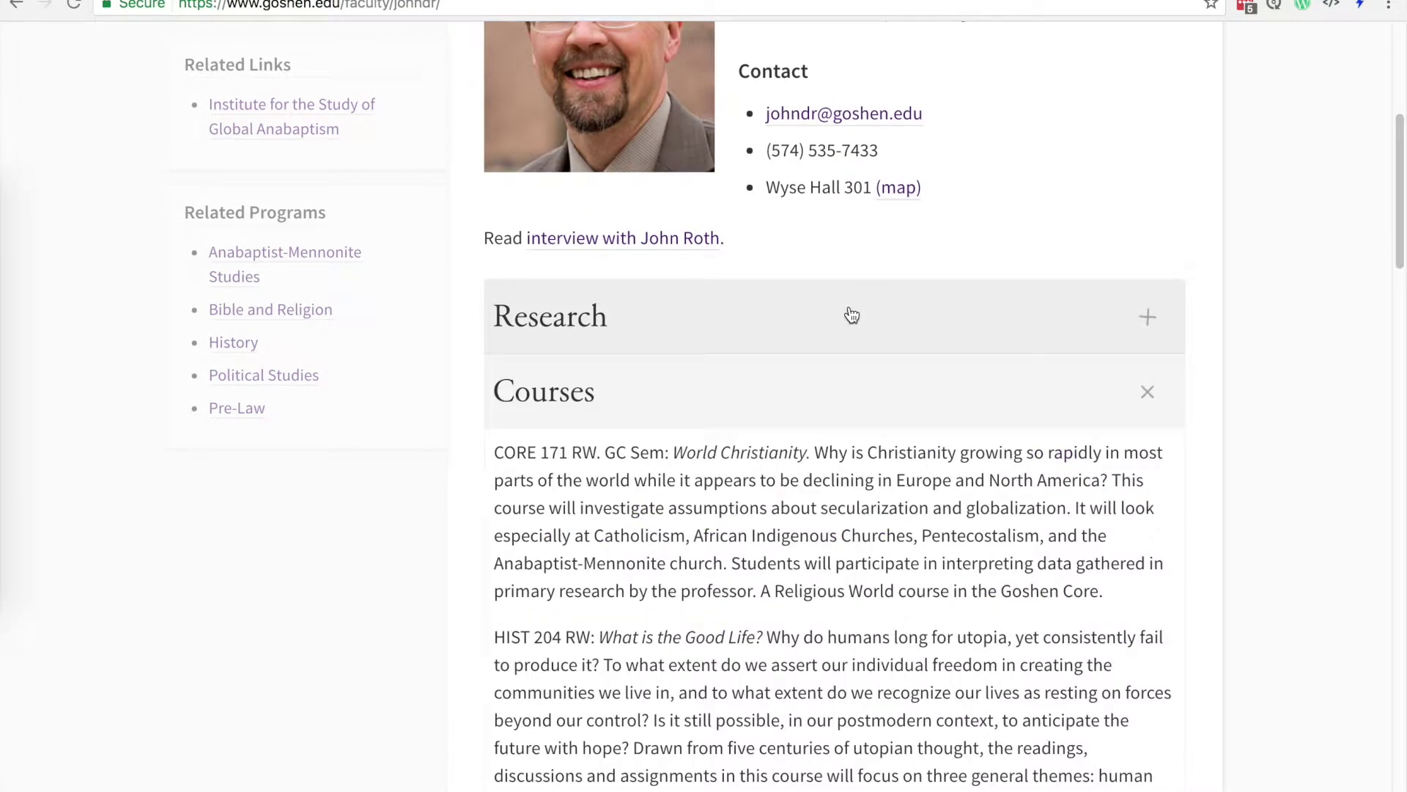
{"action": "scroll", "coordinate": [901, 235], "scroll_direction": "up", "scroll_amount": 6}
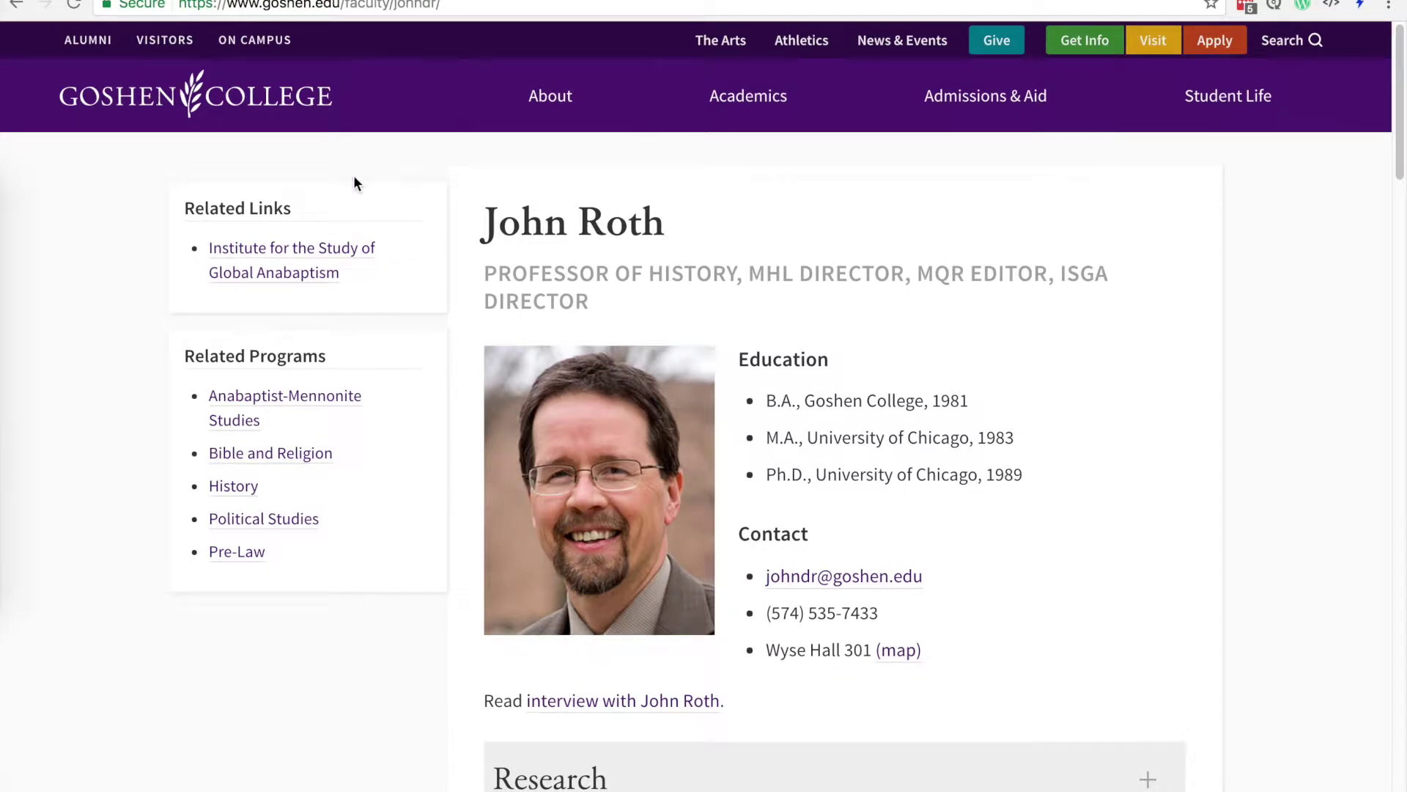
Examine the profile's Related Programs and Related Links menus, including the Faculty listing on the Anabaptist-Mennonite Studies Minor page.
{"action": "left_click_drag", "start_coordinate": [183, 355], "coordinate": [334, 349]}
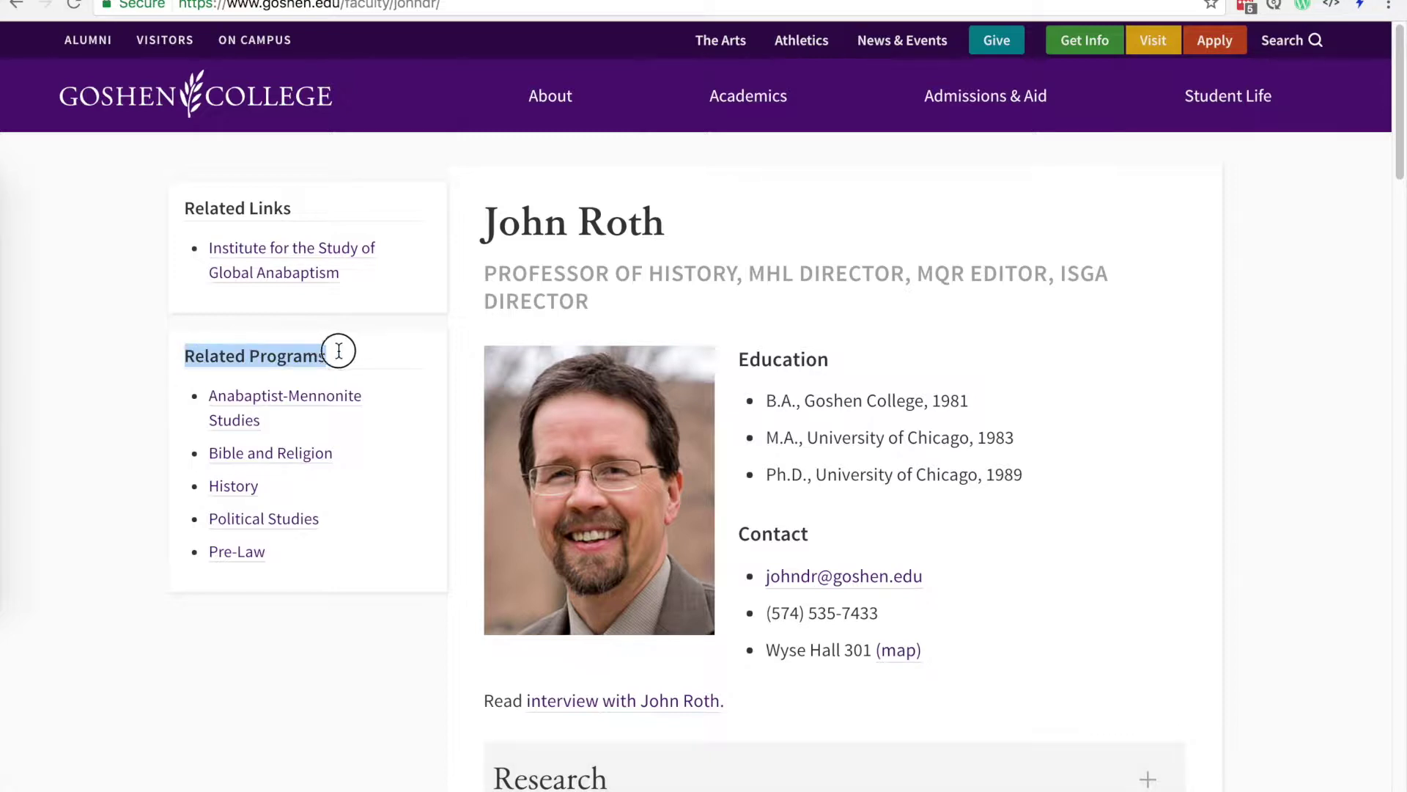
{"action": "left_click", "coordinate": [344, 352]}
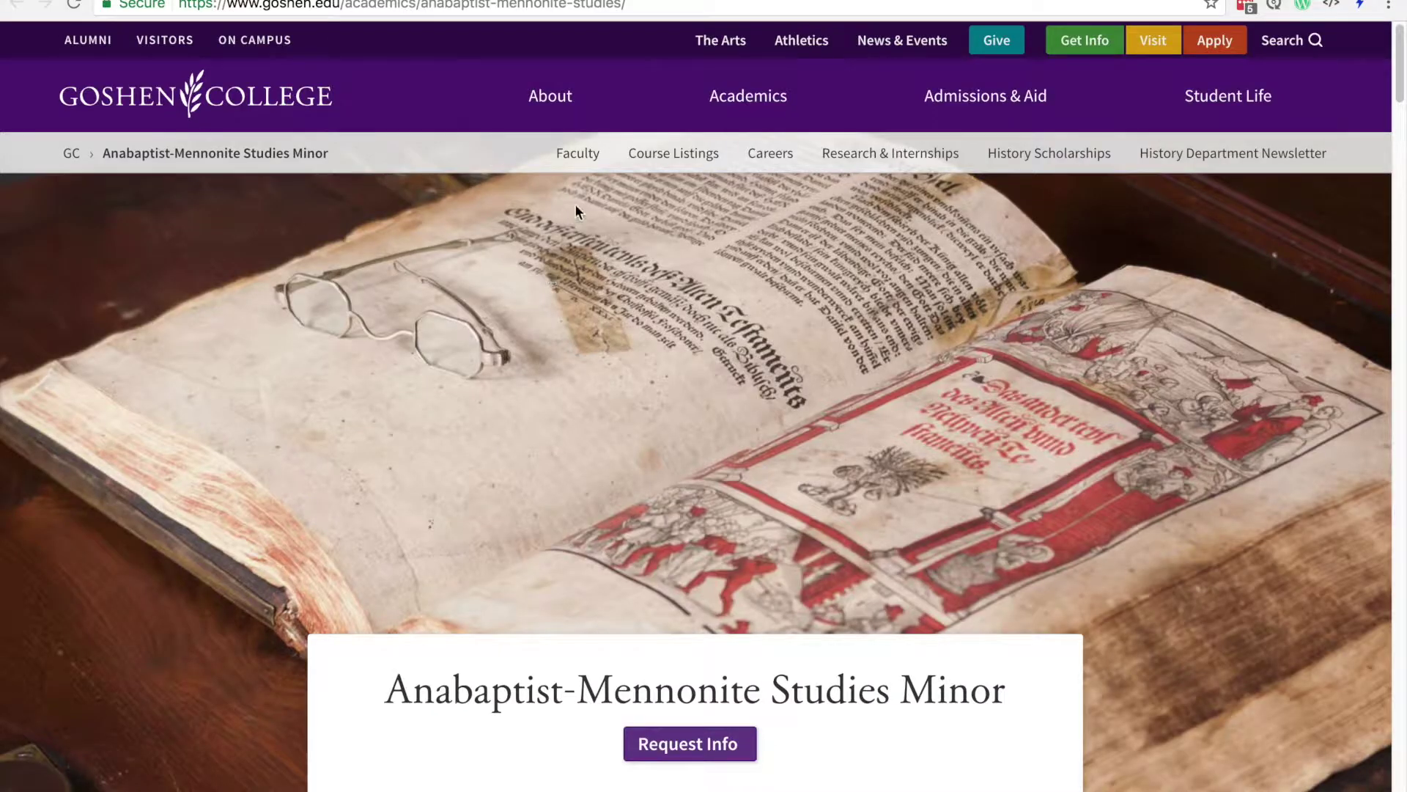
{"action": "left_click", "coordinate": [579, 163]}
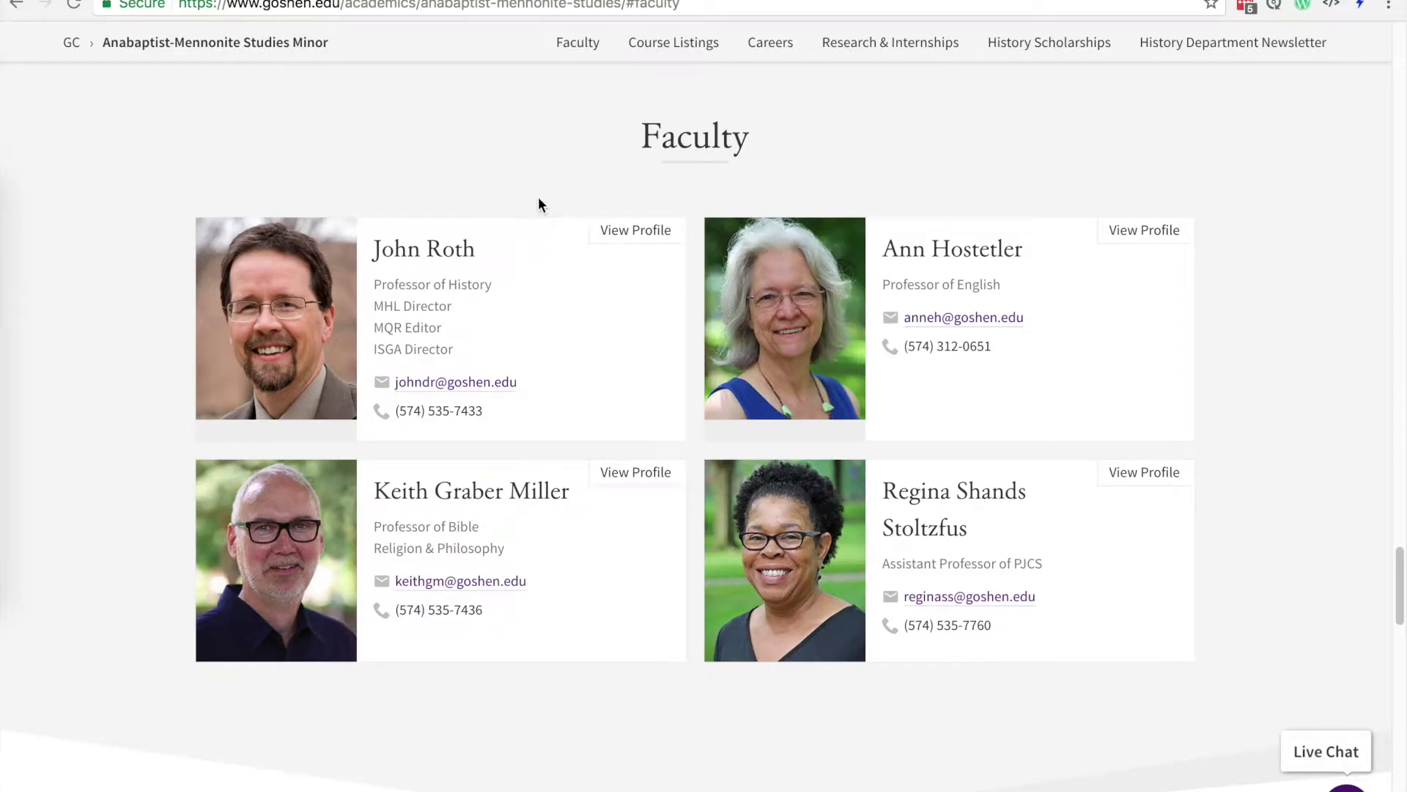
{"action": "left_click", "coordinate": [496, 311]}
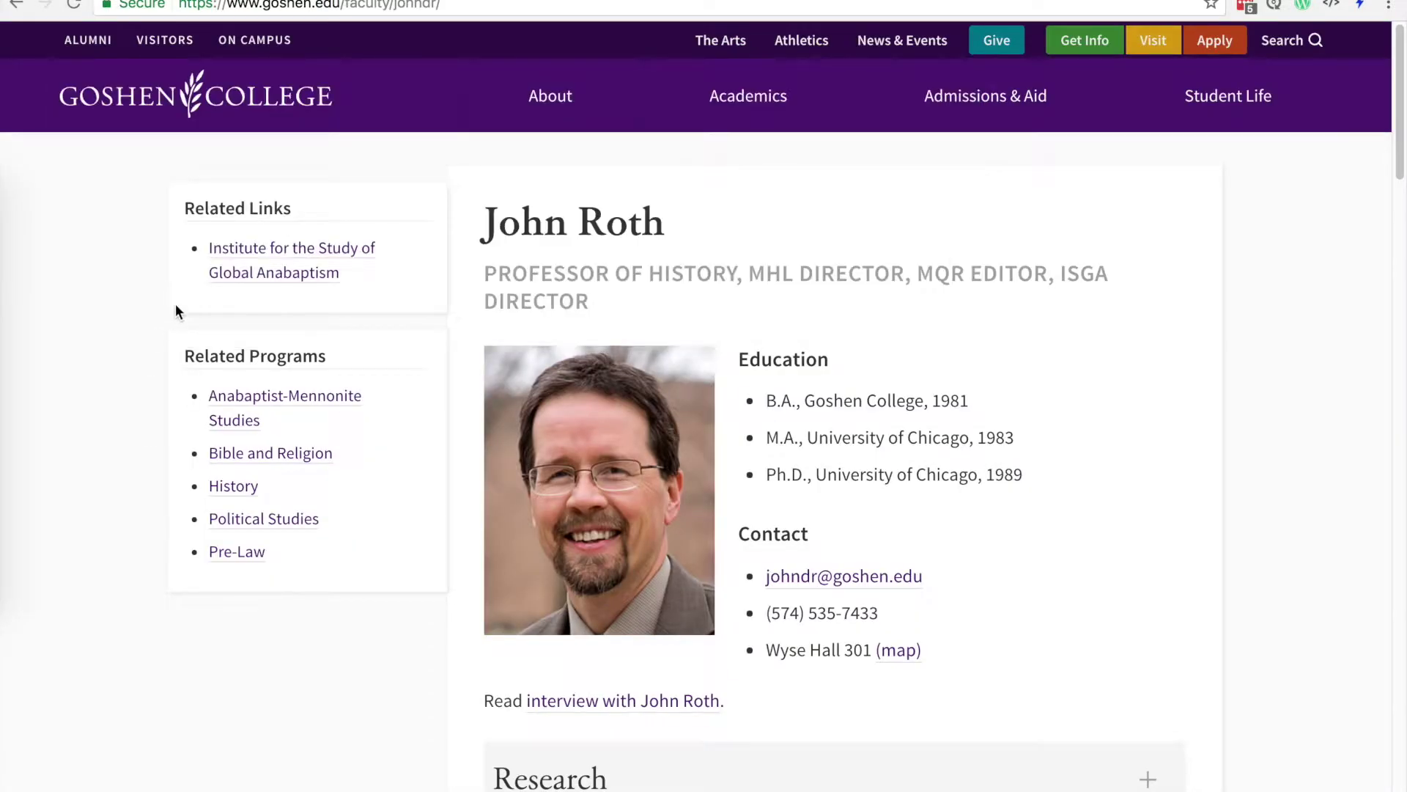
{"action": "left_click_drag", "start_coordinate": [192, 211], "coordinate": [263, 212]}
{"action": "left_click", "coordinate": [265, 214]}
Log in to the site through the page footer and open the faculty profile page for editing.
{"action": "scroll", "coordinate": [855, 224], "scroll_direction": "down", "scroll_amount": 20}
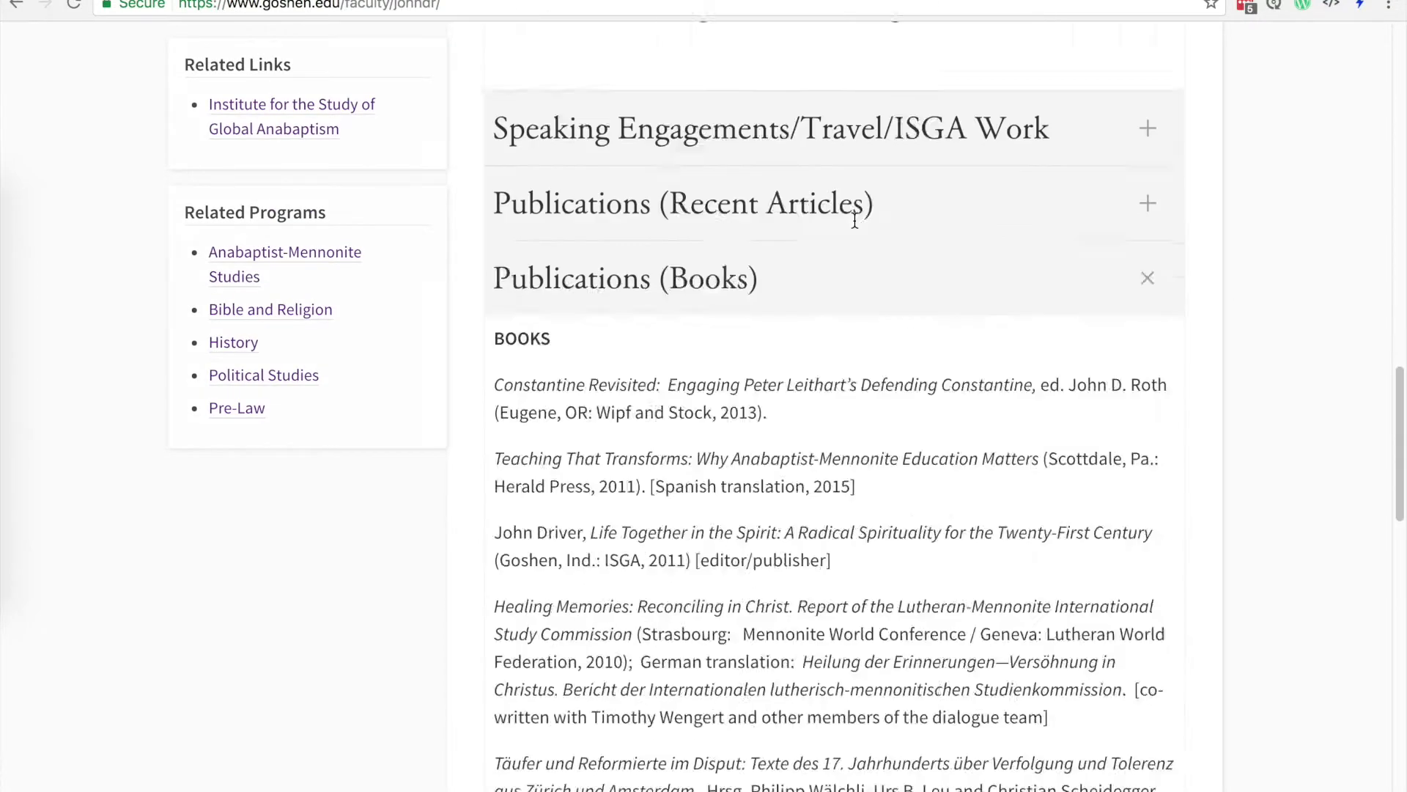
{"action": "scroll", "coordinate": [855, 220], "scroll_direction": "down", "scroll_amount": 8}
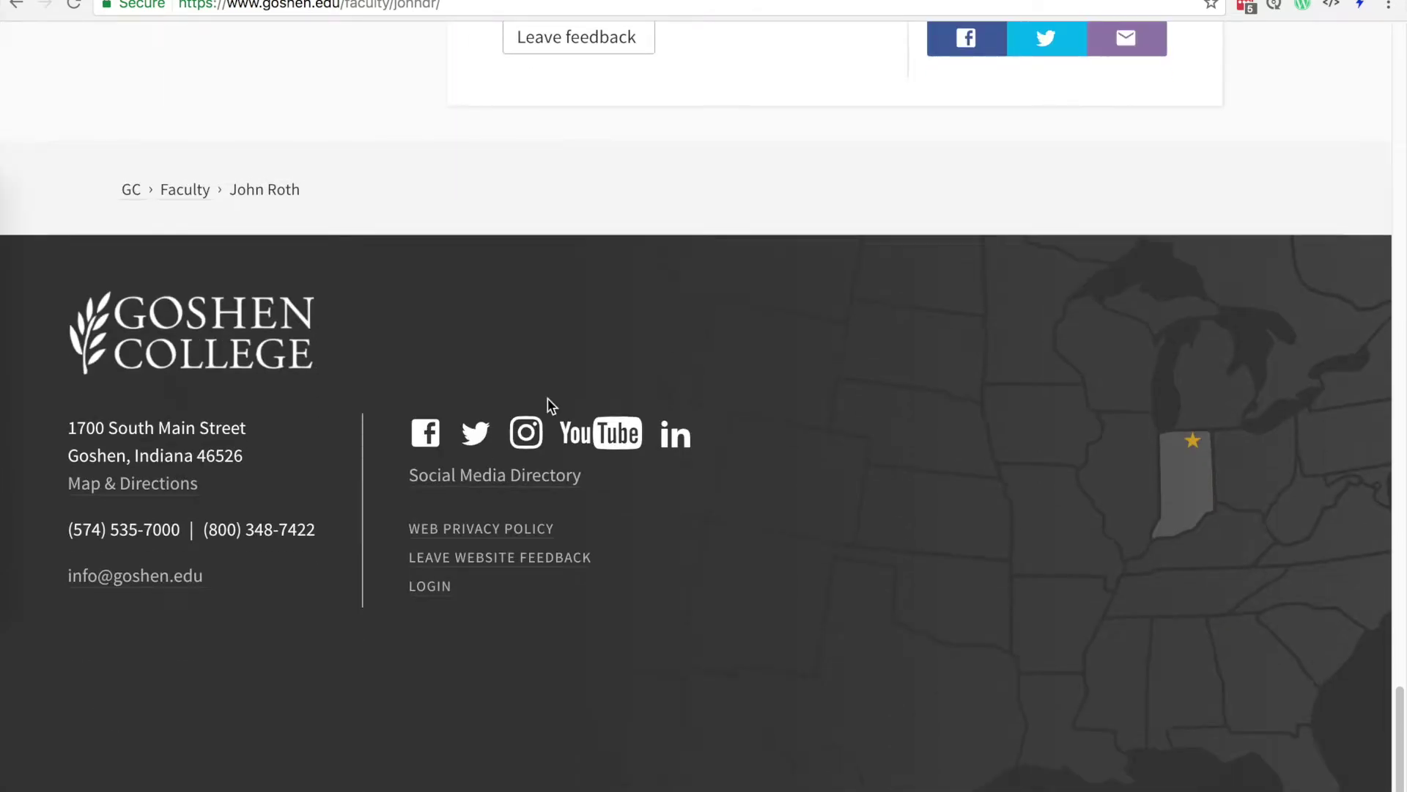
{"action": "left_click", "coordinate": [434, 595]}
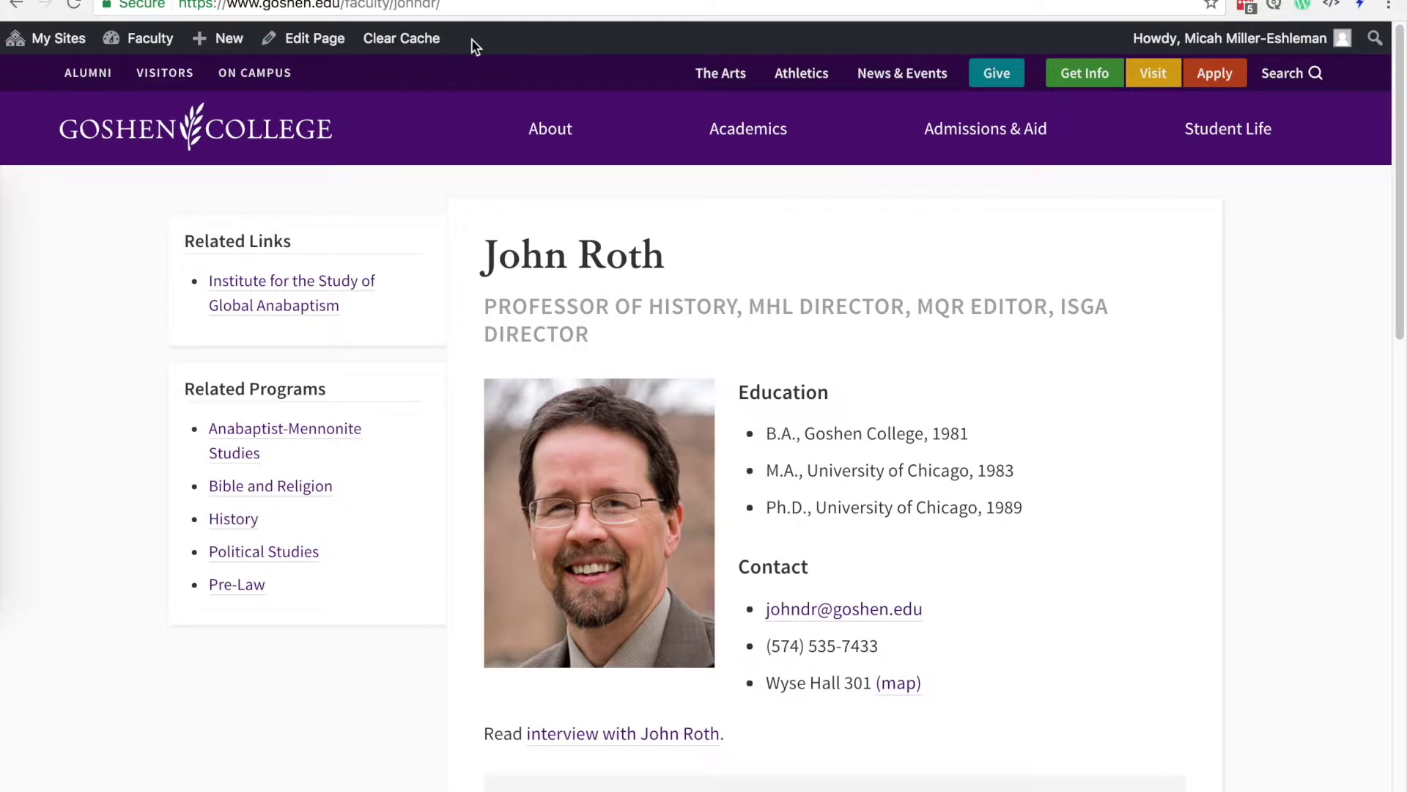
{"action": "left_click", "coordinate": [324, 39]}
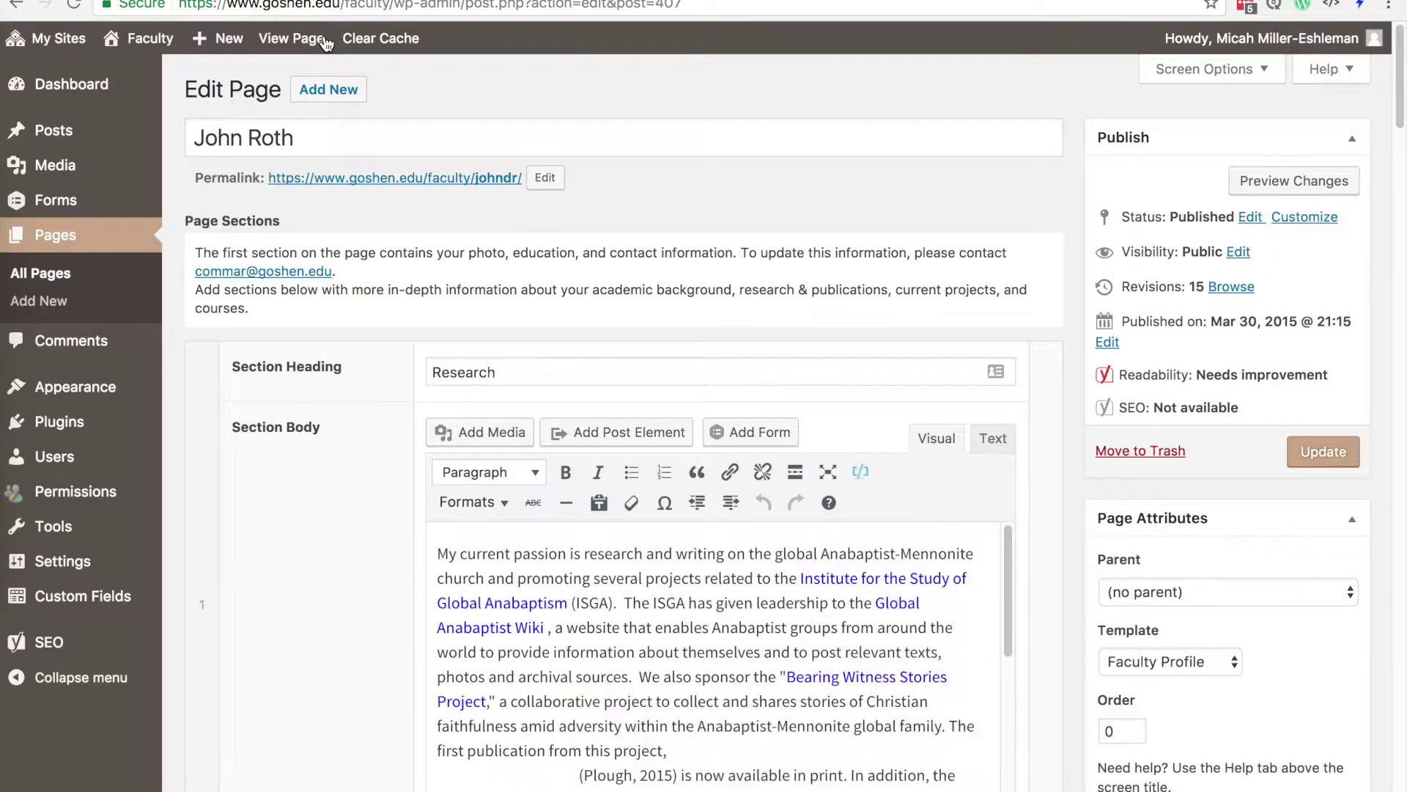
Add an empty section above the Research section and remove it again.
{"action": "scroll", "coordinate": [341, 557], "scroll_direction": "down", "scroll_amount": 10}
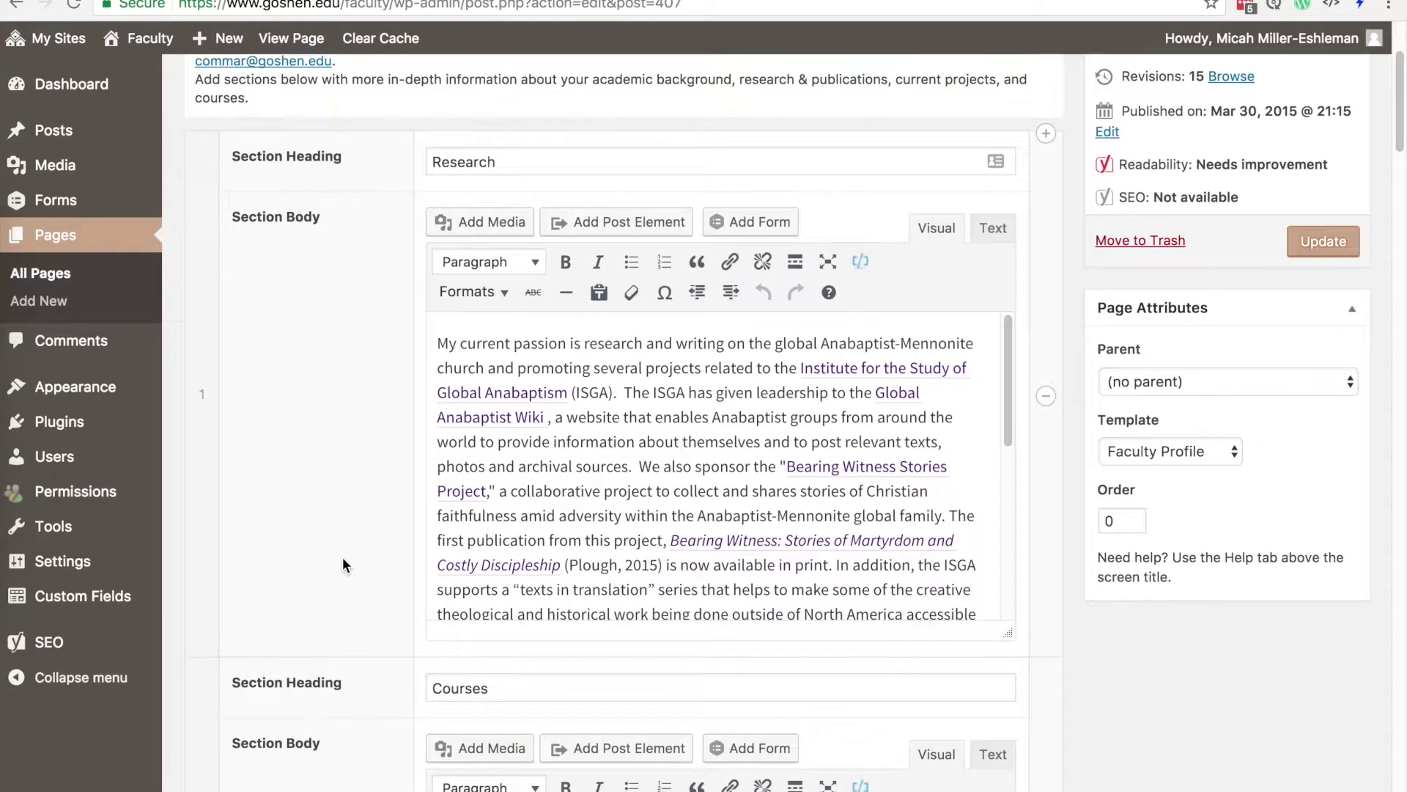
{"action": "scroll", "coordinate": [341, 556], "scroll_direction": "down", "scroll_amount": 5}
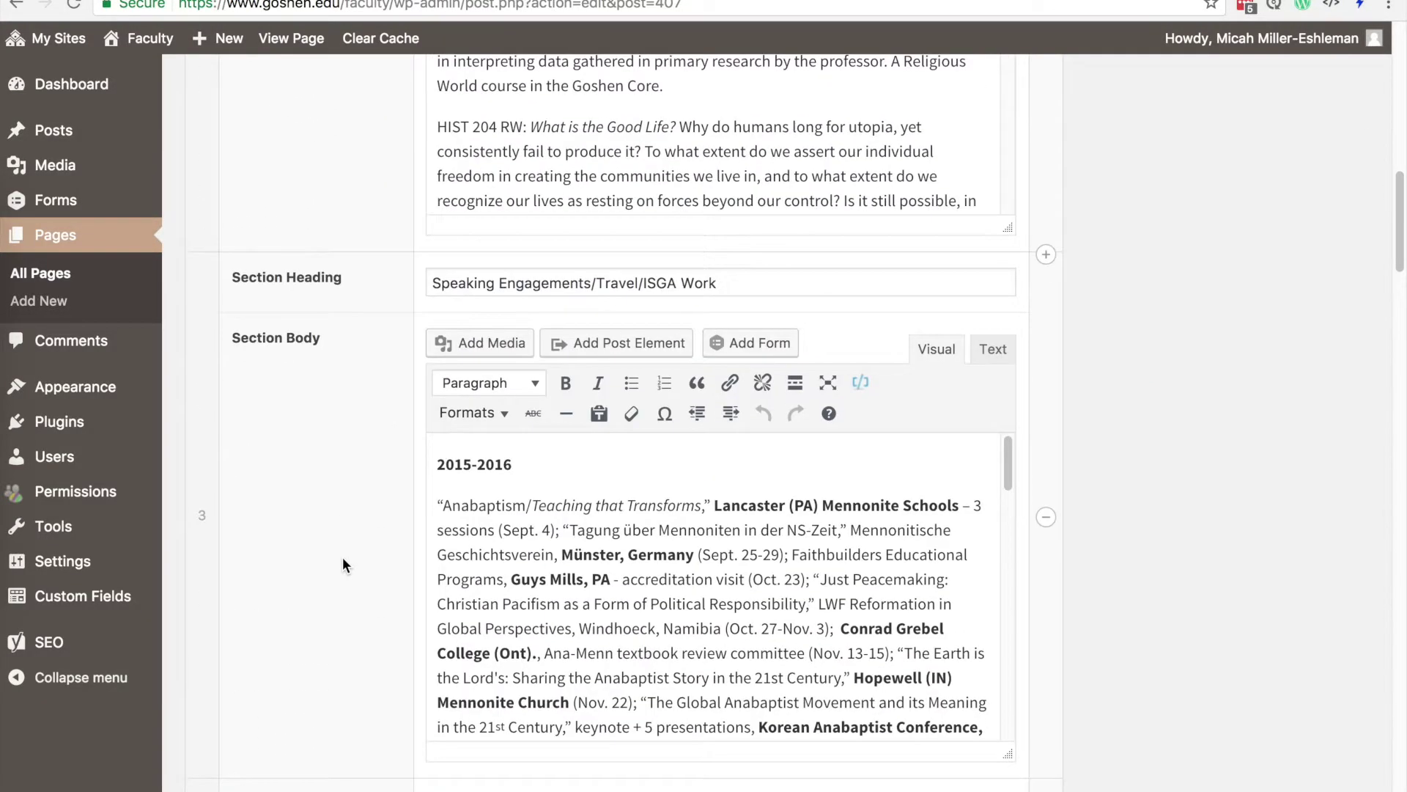
{"action": "scroll", "coordinate": [342, 556], "scroll_direction": "up", "scroll_amount": 12}
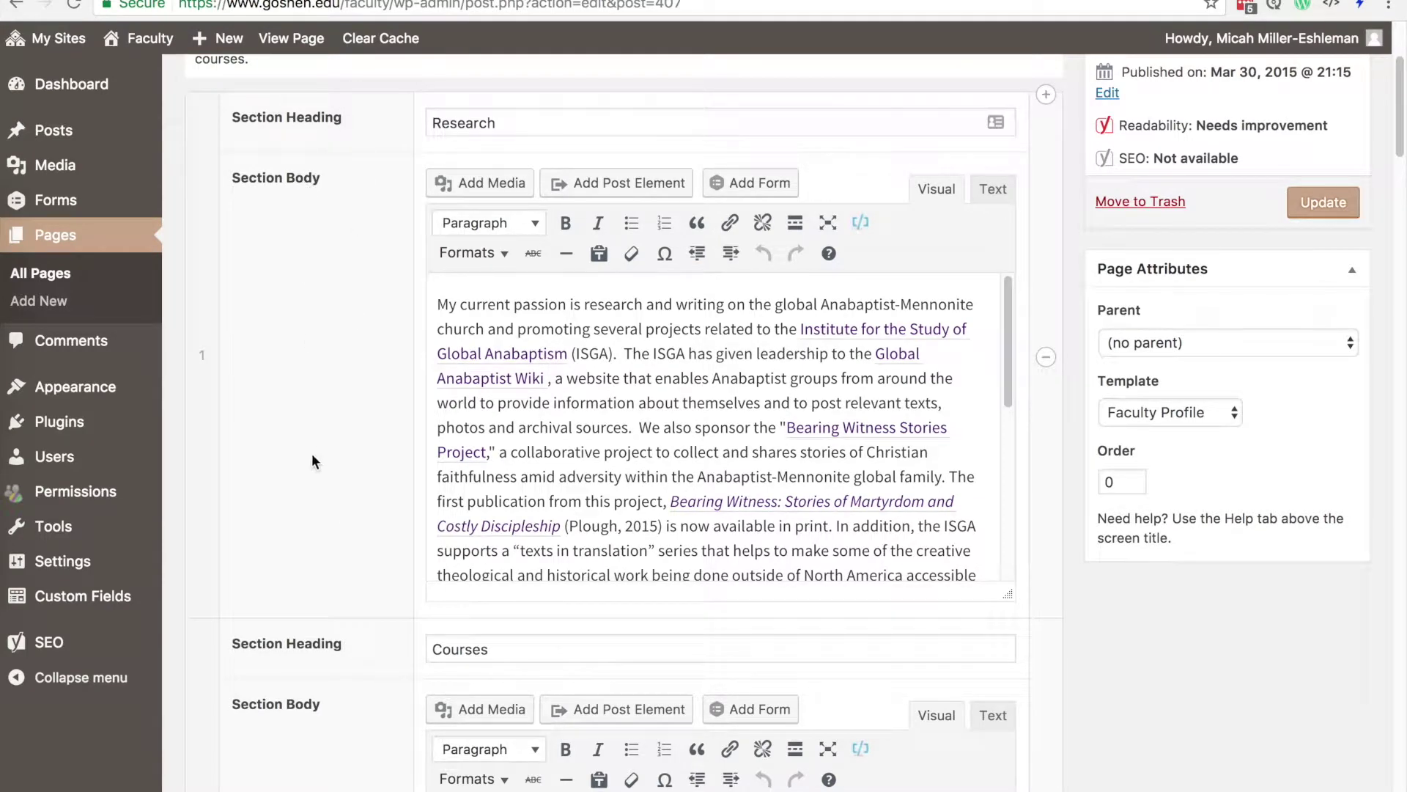
{"action": "scroll", "coordinate": [311, 453], "scroll_direction": "down", "scroll_amount": 1}
{"action": "scroll", "coordinate": [311, 453], "scroll_direction": "up", "scroll_amount": 1}
{"action": "scroll", "coordinate": [1049, 146], "scroll_direction": "up", "scroll_amount": 3}
{"action": "mouse_move", "coordinate": [1051, 234]}
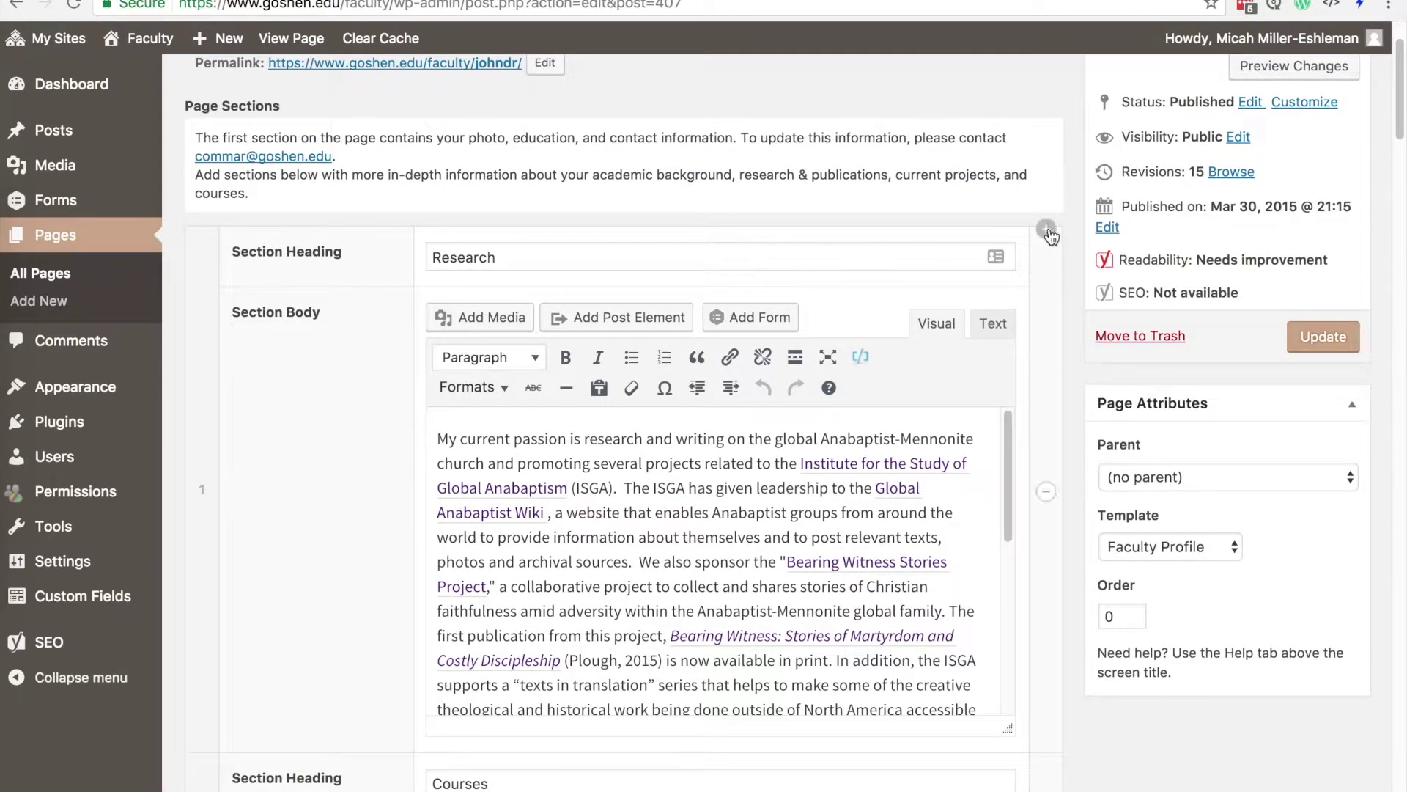
{"action": "left_click", "coordinate": [1047, 229]}
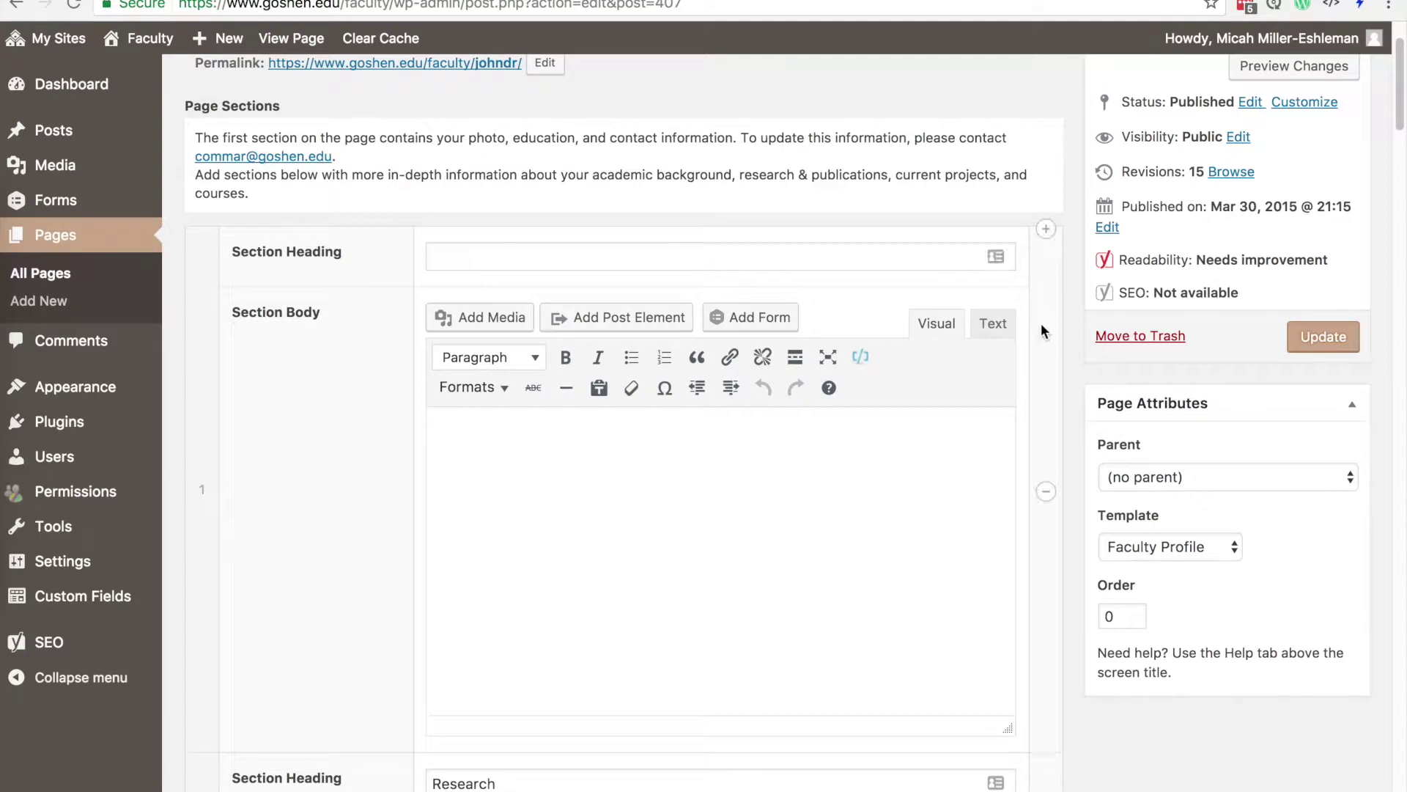
{"action": "scroll", "coordinate": [1041, 326], "scroll_direction": "down", "scroll_amount": 3}
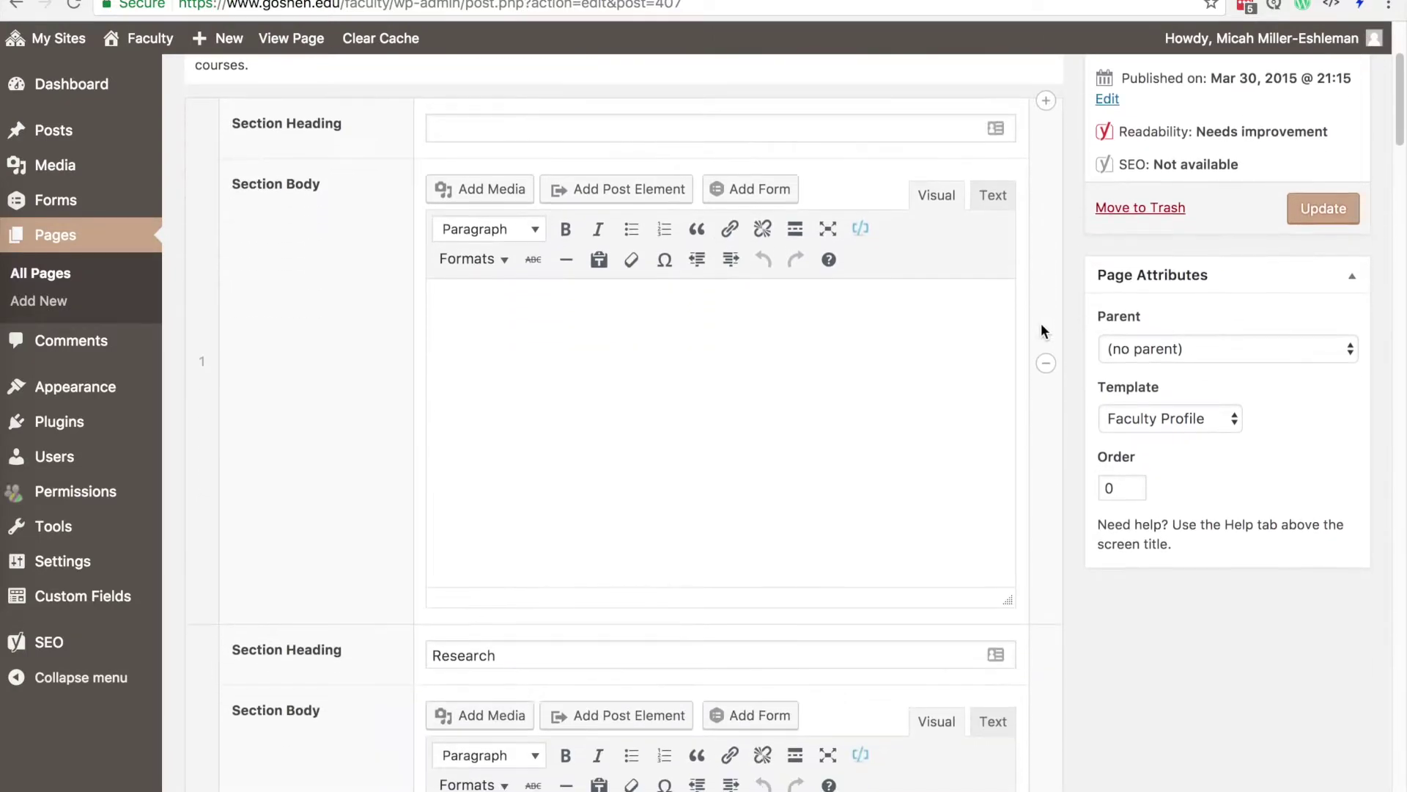
{"action": "left_click", "coordinate": [1046, 364]}
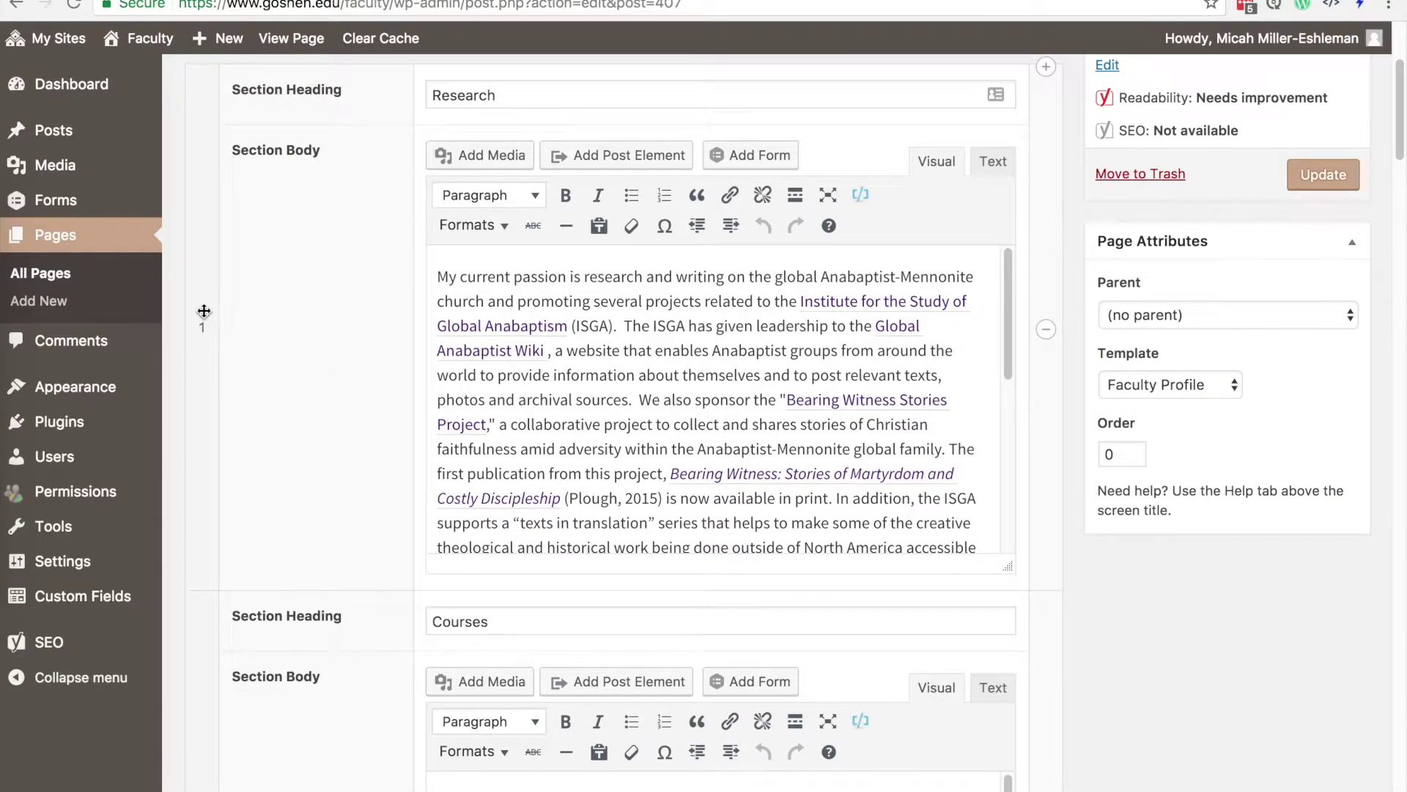
Try to reposition the Research section within the order of the page's sections.
{"action": "left_click", "coordinate": [202, 330]}
{"action": "mouse_move", "coordinate": [203, 330]}
{"action": "left_mouse_down"}
{"action": "mouse_move", "coordinate": [213, 541]}
{"action": "mouse_move", "coordinate": [195, 701]}
{"action": "mouse_move", "coordinate": [203, 332]}
{"action": "left_mouse_up"}
{"action": "scroll", "coordinate": [236, 345], "scroll_direction": "up", "scroll_amount": 3}
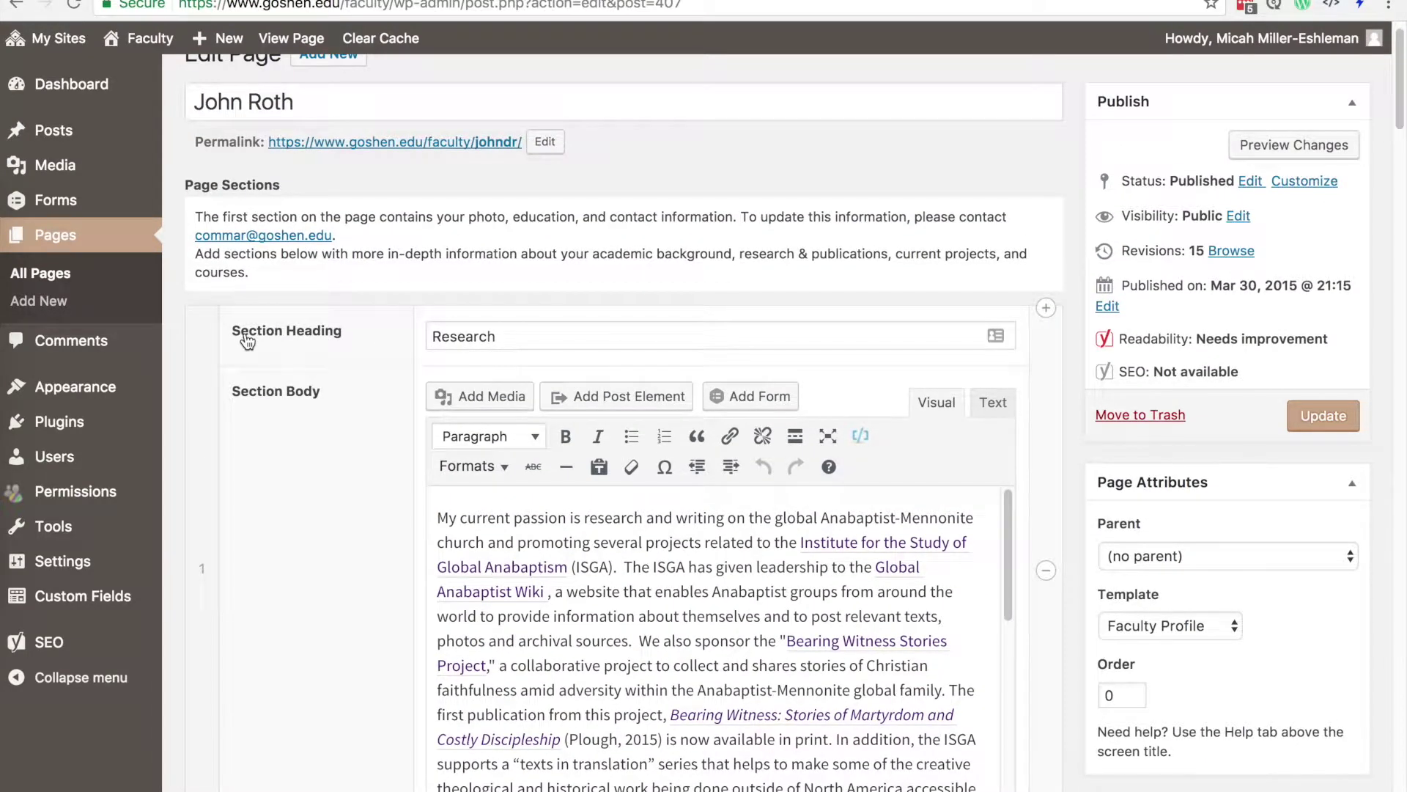
{"action": "scroll", "coordinate": [246, 341], "scroll_direction": "down", "scroll_amount": 3}
{"action": "scroll", "coordinate": [393, 430], "scroll_direction": "up", "scroll_amount": 1}
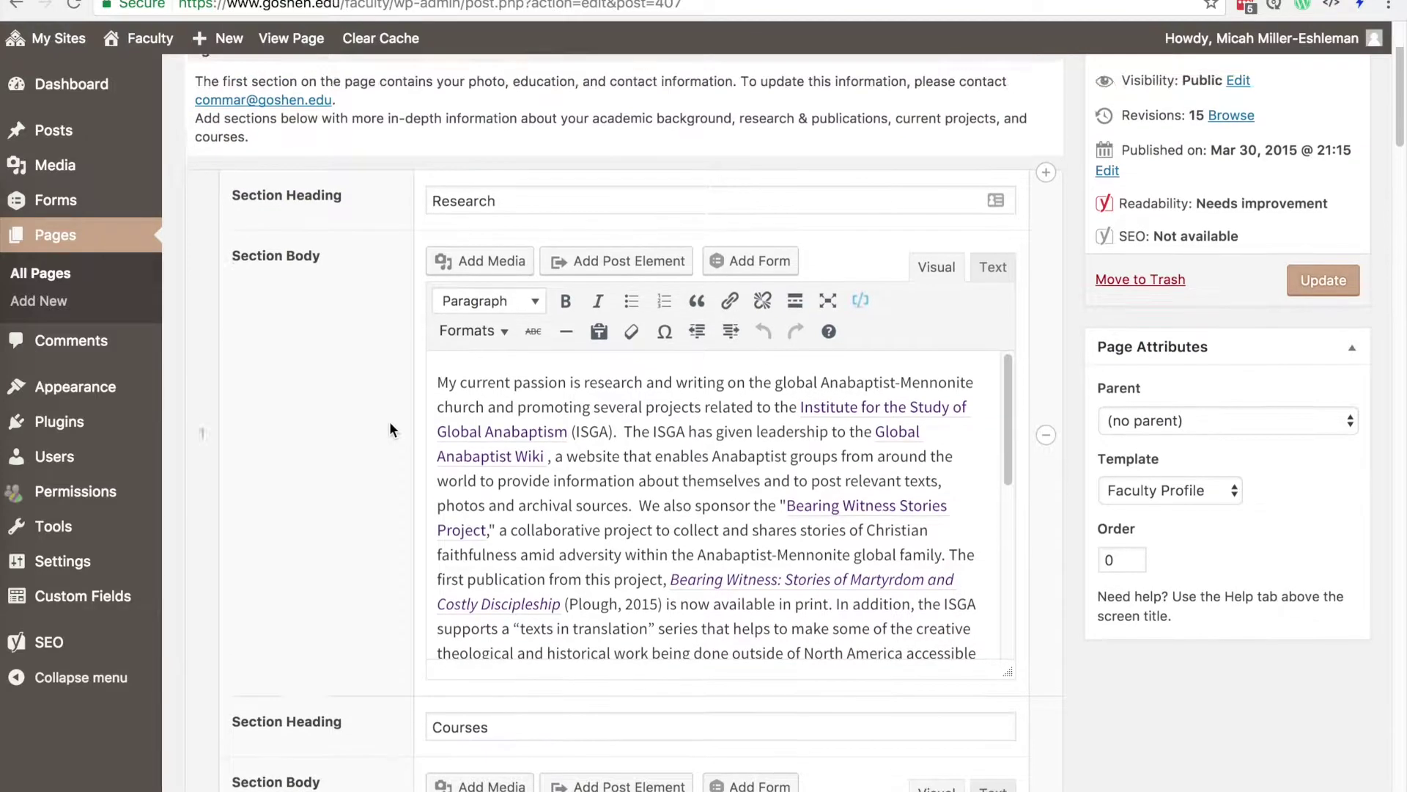
Start inserting a link on the words "about themselves" in the Research section's body, and cancel it.
{"action": "scroll", "coordinate": [749, 577], "scroll_direction": "down", "scroll_amount": 5}
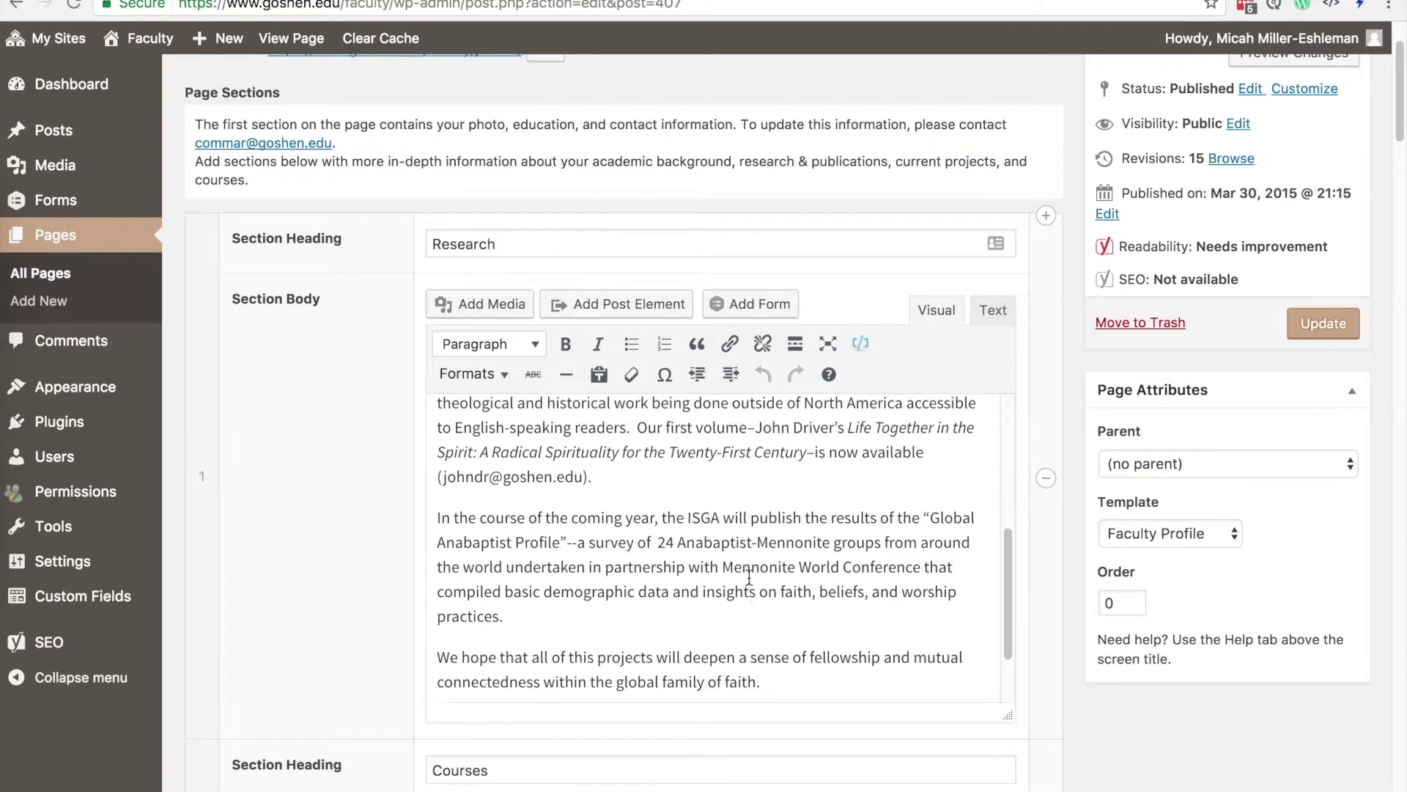
{"action": "scroll", "coordinate": [749, 577], "scroll_direction": "down", "scroll_amount": 3}
{"action": "scroll", "coordinate": [749, 576], "scroll_direction": "up", "scroll_amount": 10}
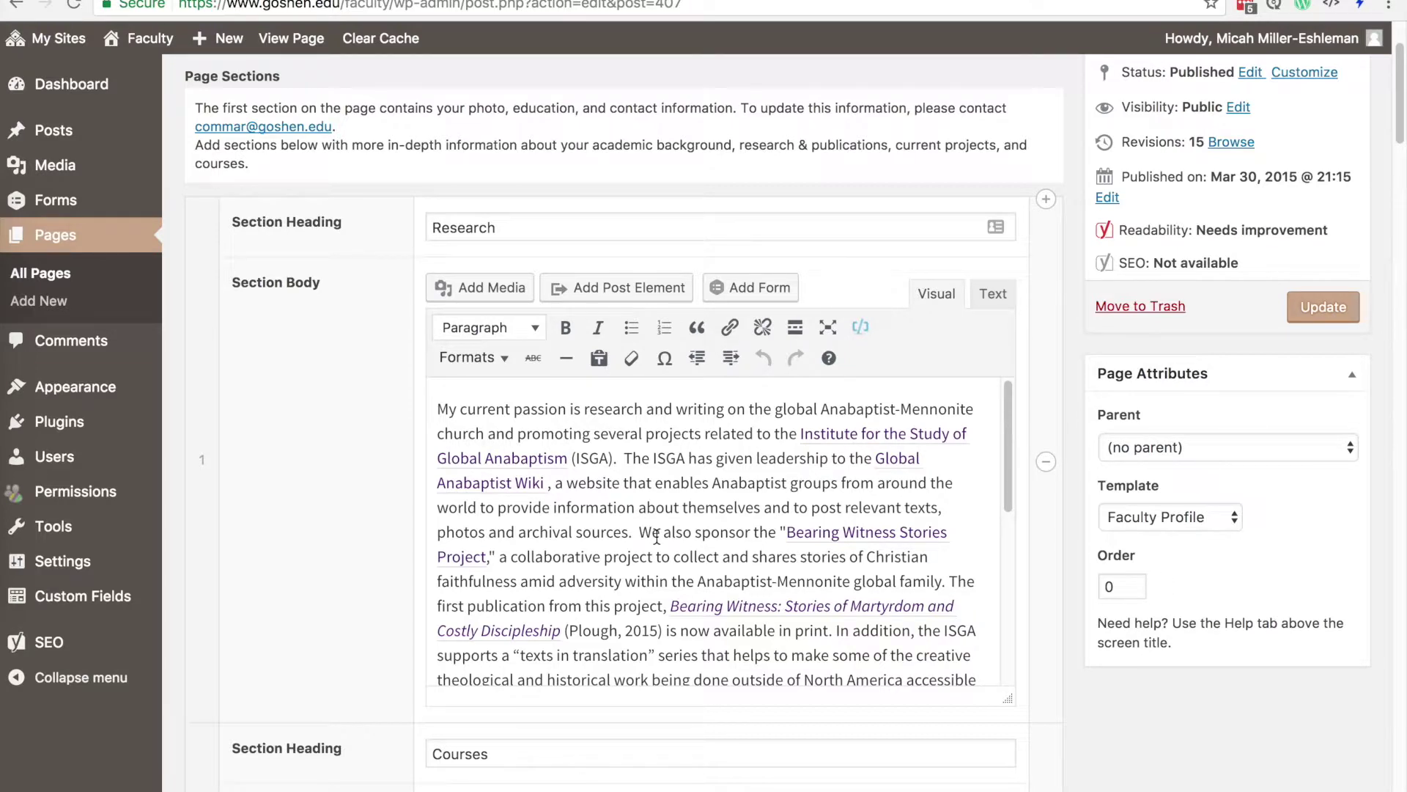
{"action": "left_click_drag", "start_coordinate": [626, 508], "coordinate": [760, 507]}
{"action": "left_click", "coordinate": [730, 327]}
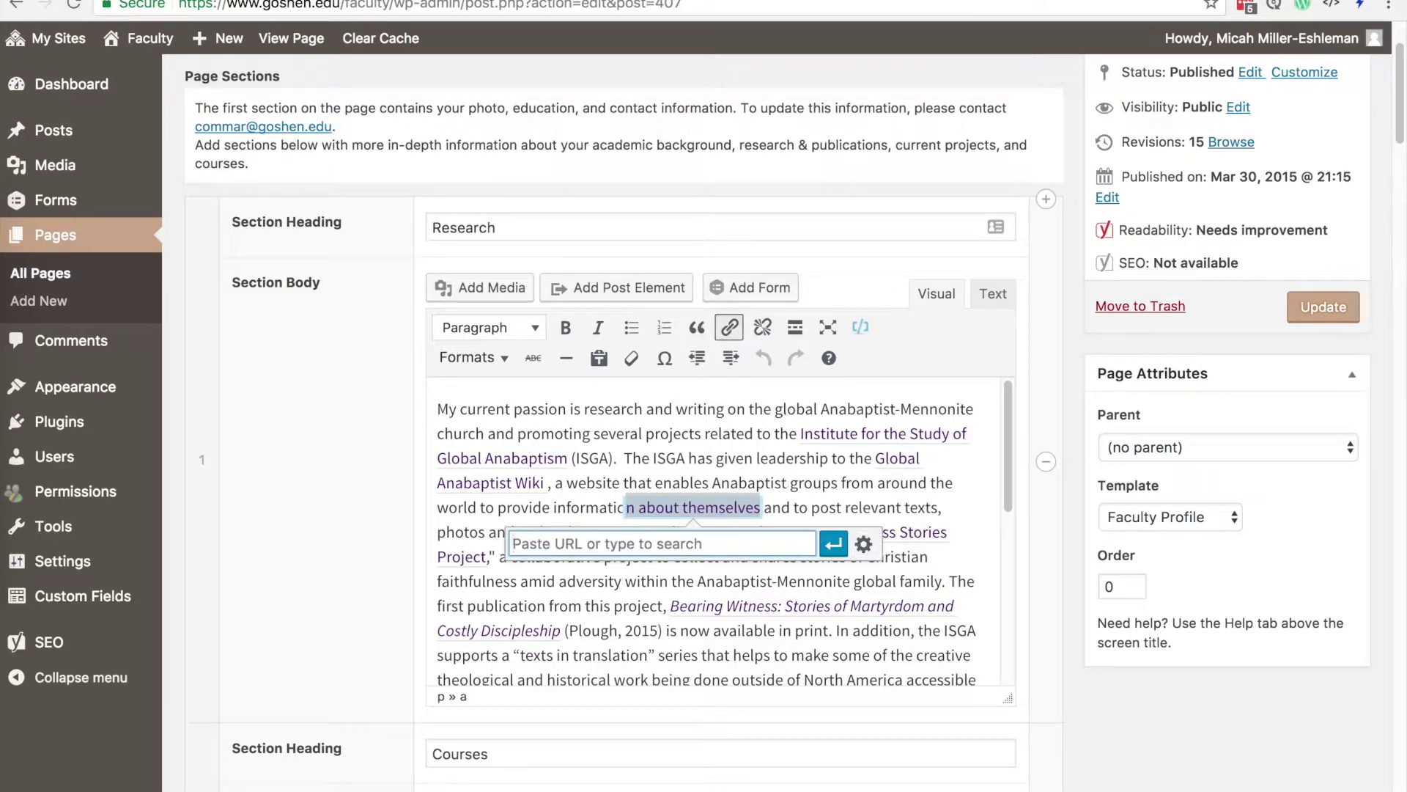
{"action": "key", "text": "Escape"}
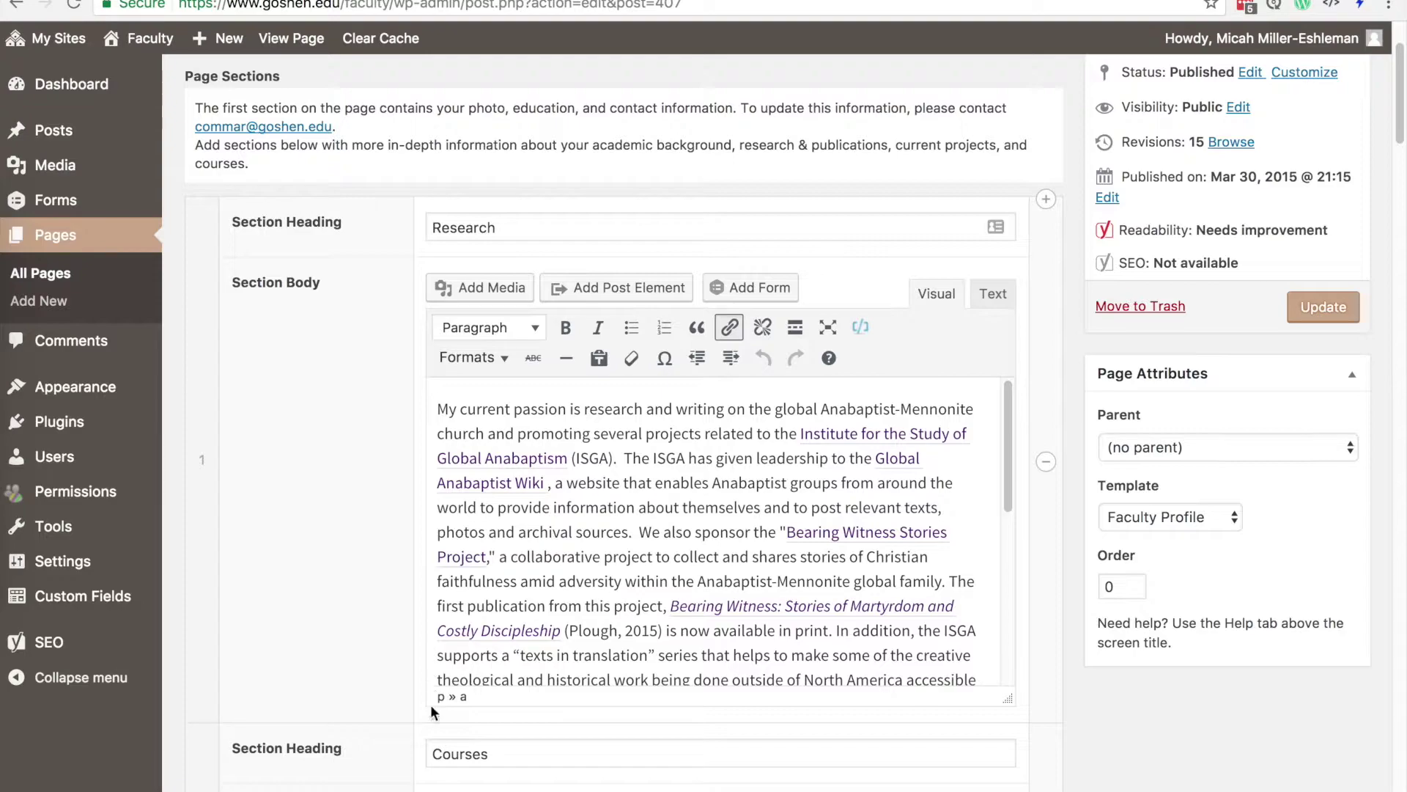
Compare the Side Navigation Menus settings in the editor with the side menus on the published profile page.
{"action": "scroll", "coordinate": [393, 763], "scroll_direction": "down", "scroll_amount": 20}
{"action": "scroll", "coordinate": [393, 763], "scroll_direction": "down", "scroll_amount": 15}
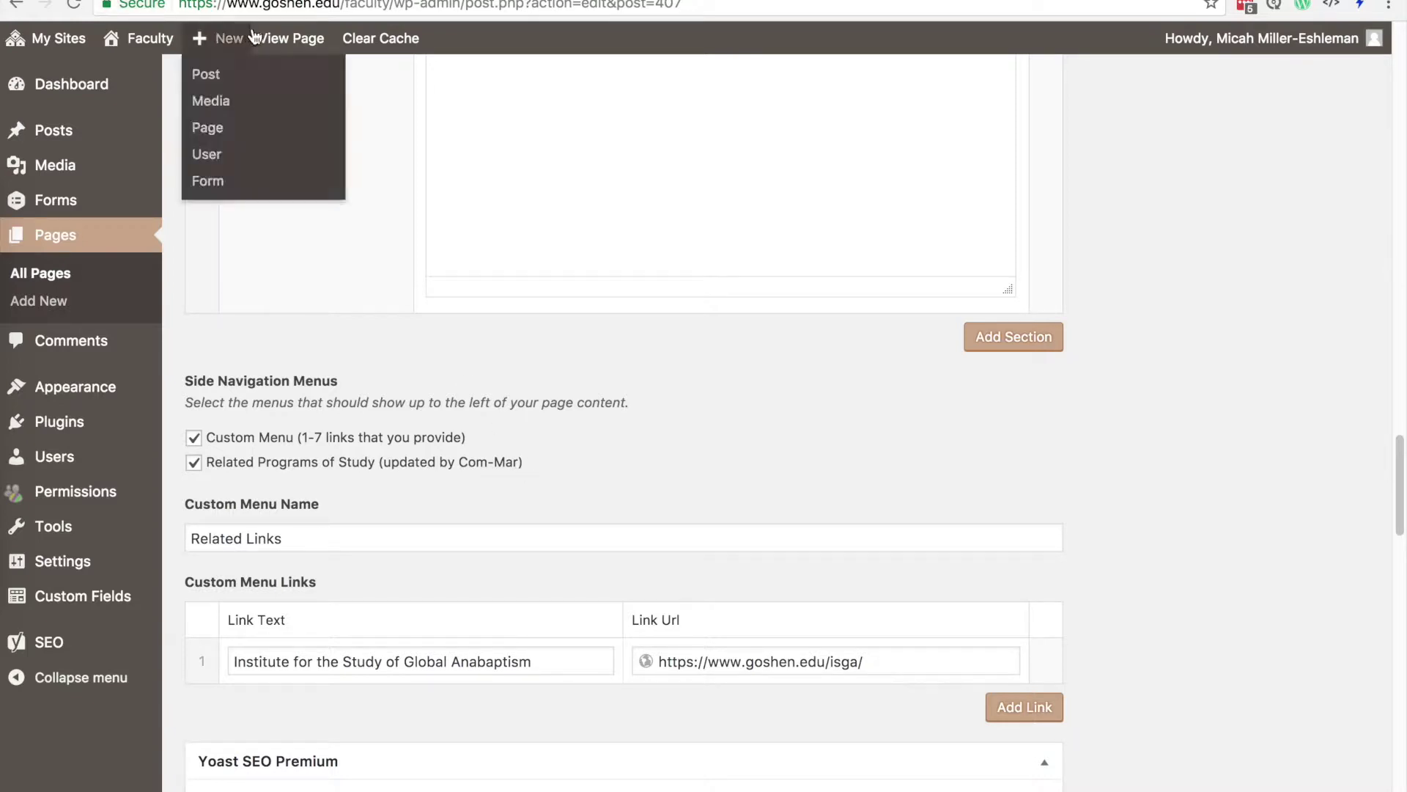
{"action": "left_click", "coordinate": [314, 24]}
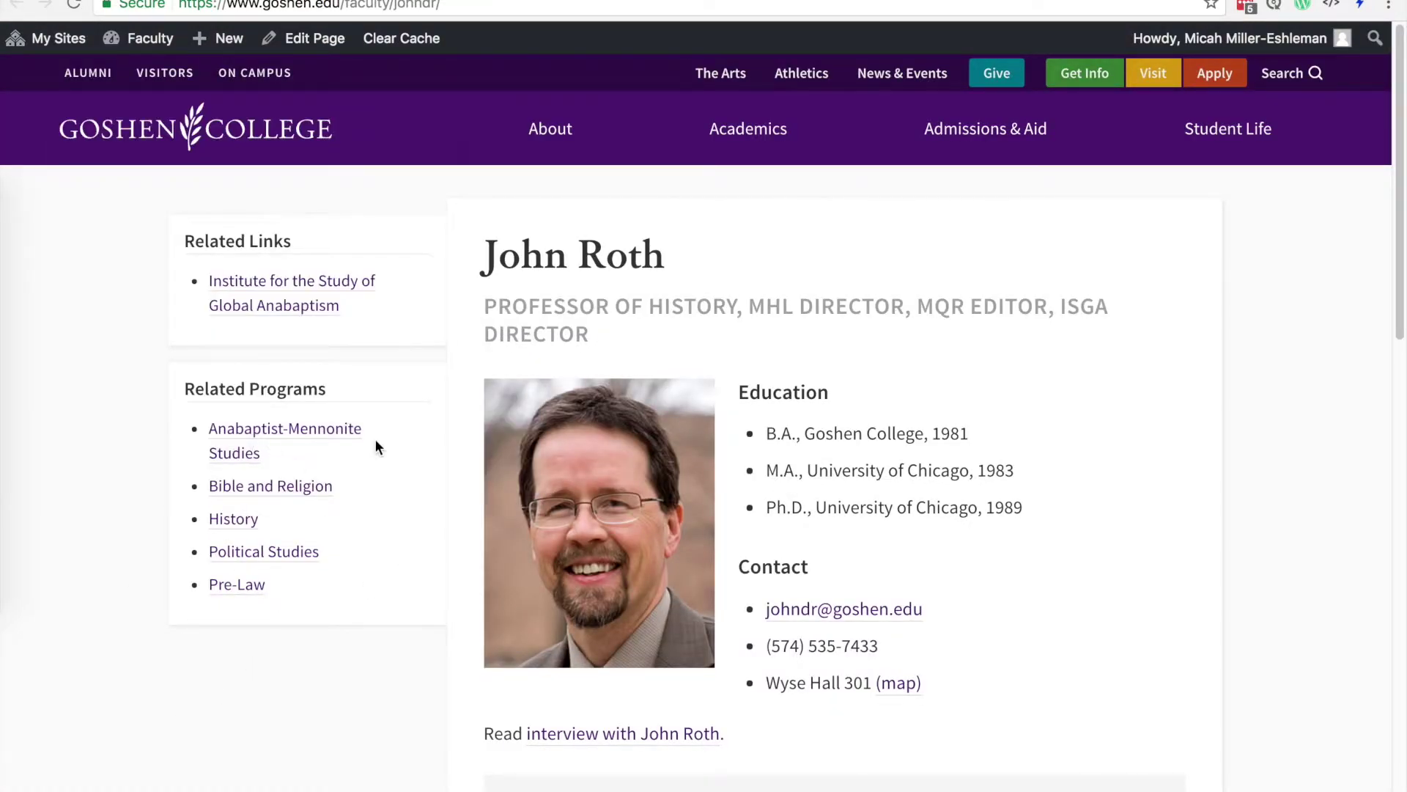
{"action": "key", "text": "super+bracketleft"}
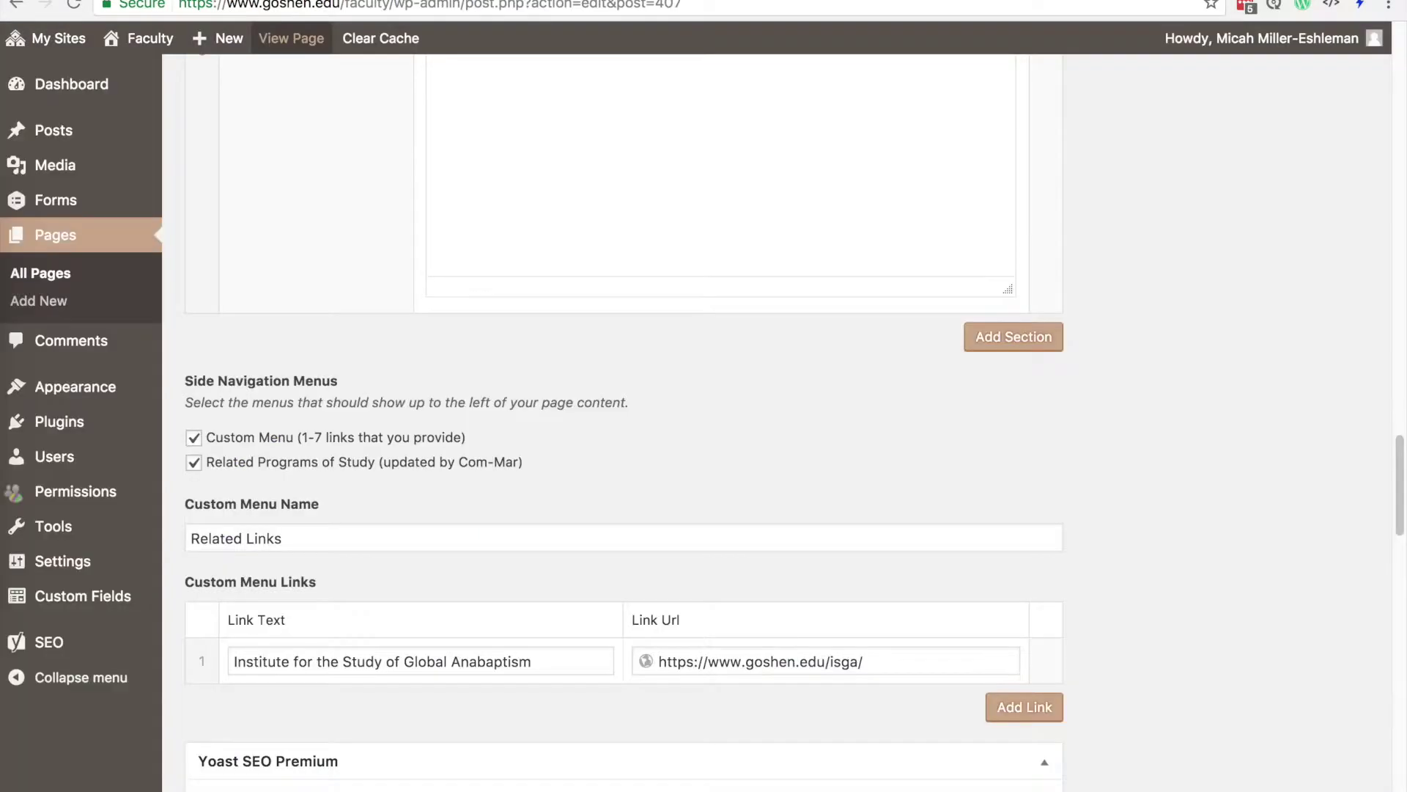
Turn the Custom Menu option off and on again, and open the Custom Menu Name for editing.
{"action": "left_click", "coordinate": [274, 447]}
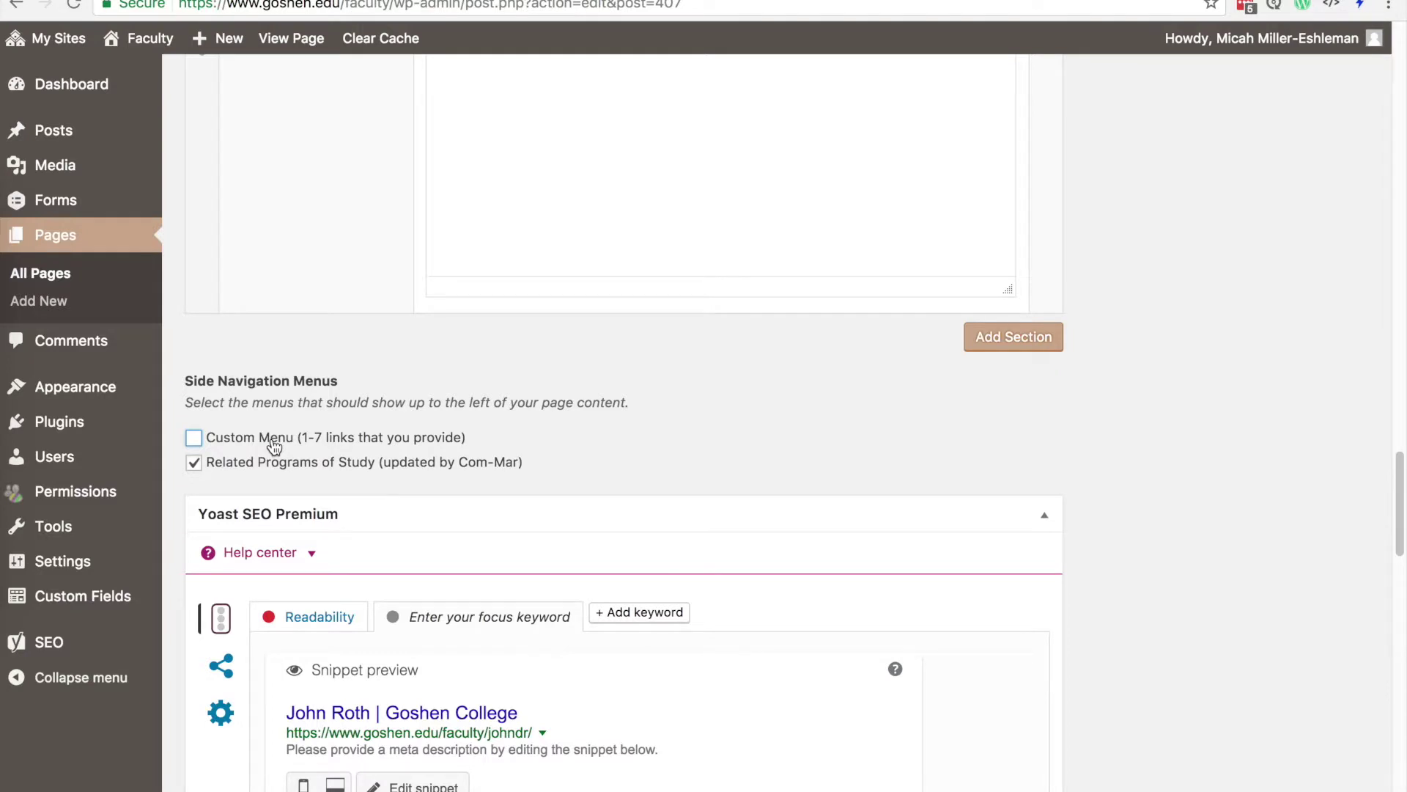
{"action": "left_click", "coordinate": [274, 446]}
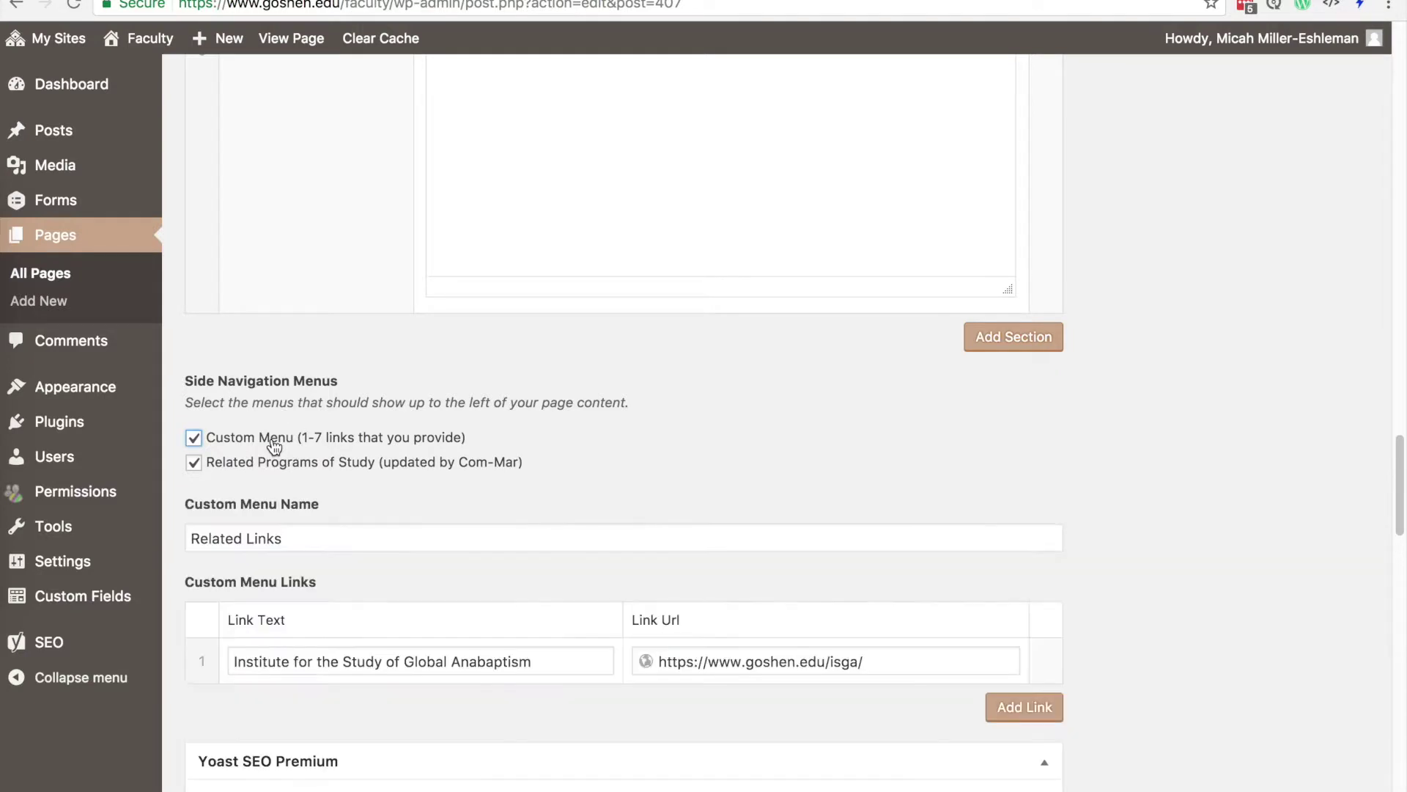
{"action": "triple_click", "coordinate": [292, 540]}
{"action": "left_click", "coordinate": [292, 533]}
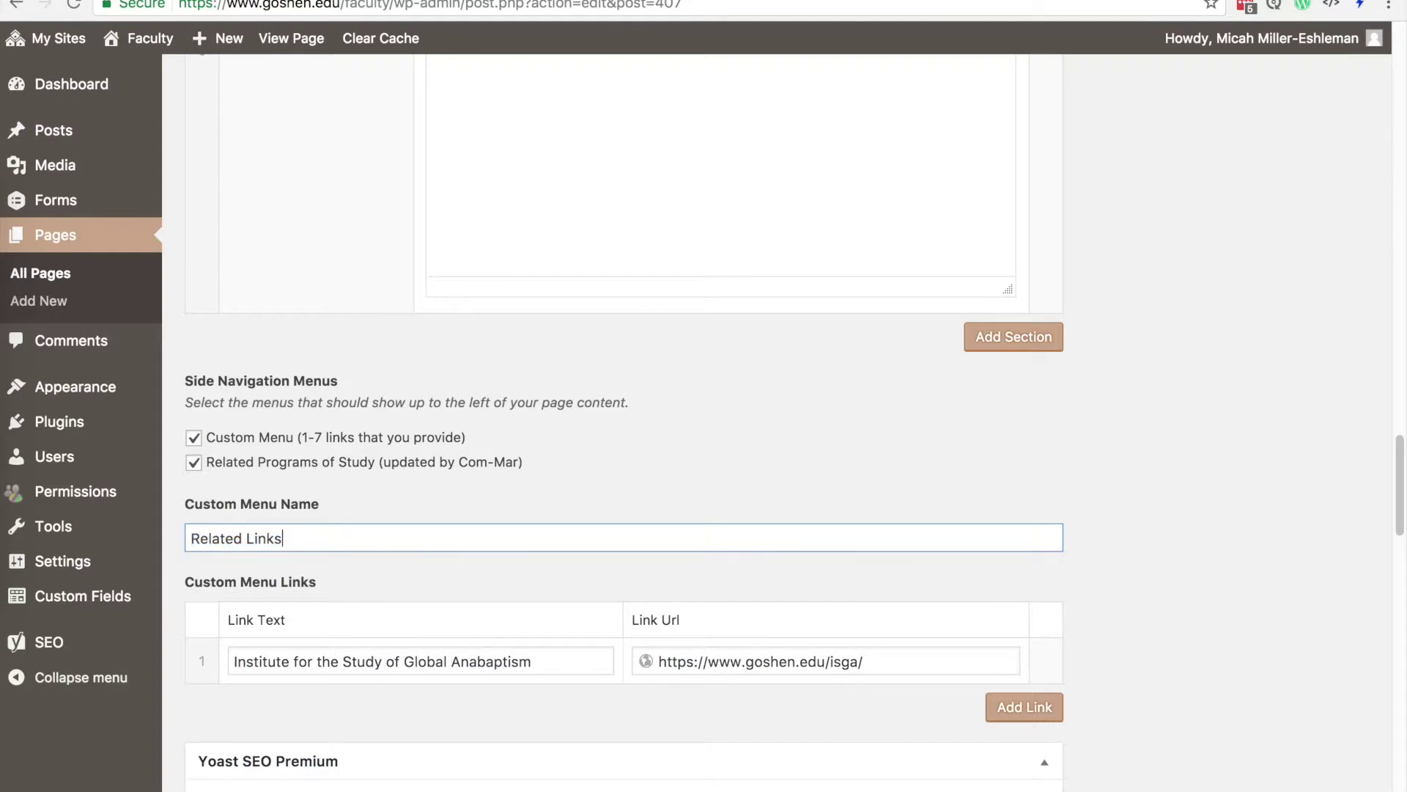
Check the custom menu on the published profile page against its name and links in the editor.
{"action": "left_click", "coordinate": [253, 1]}
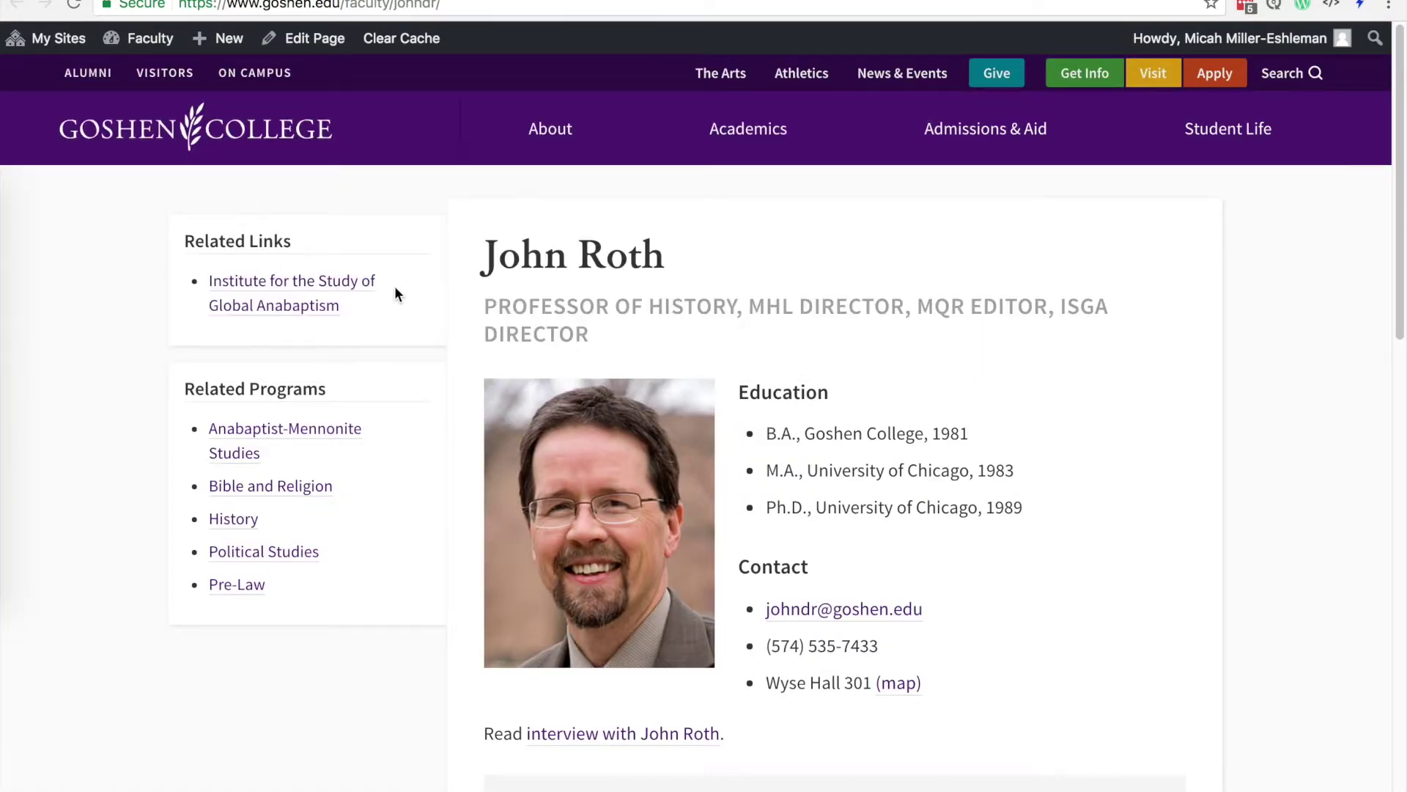
{"action": "left_click", "coordinate": [436, 1]}
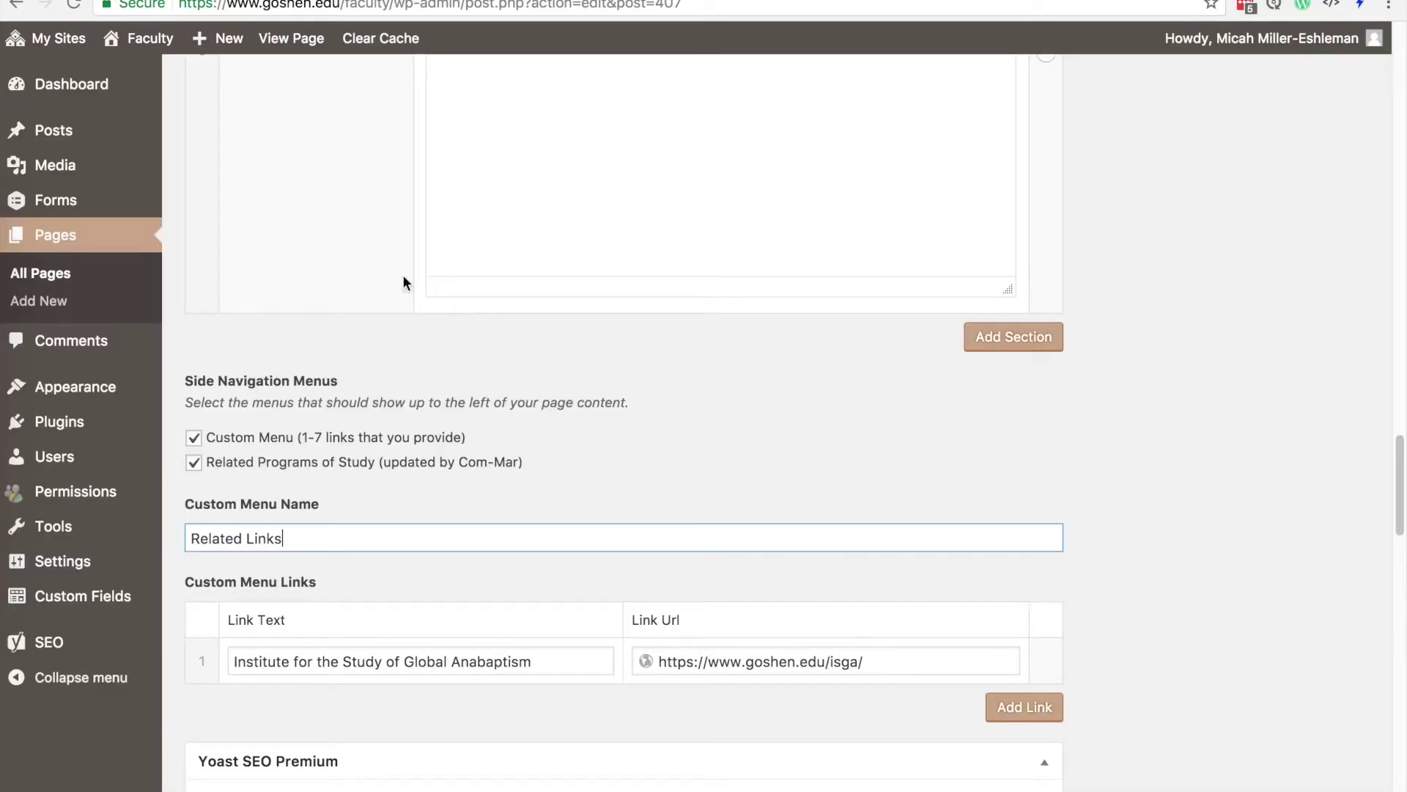
{"action": "left_click", "coordinate": [422, 406]}
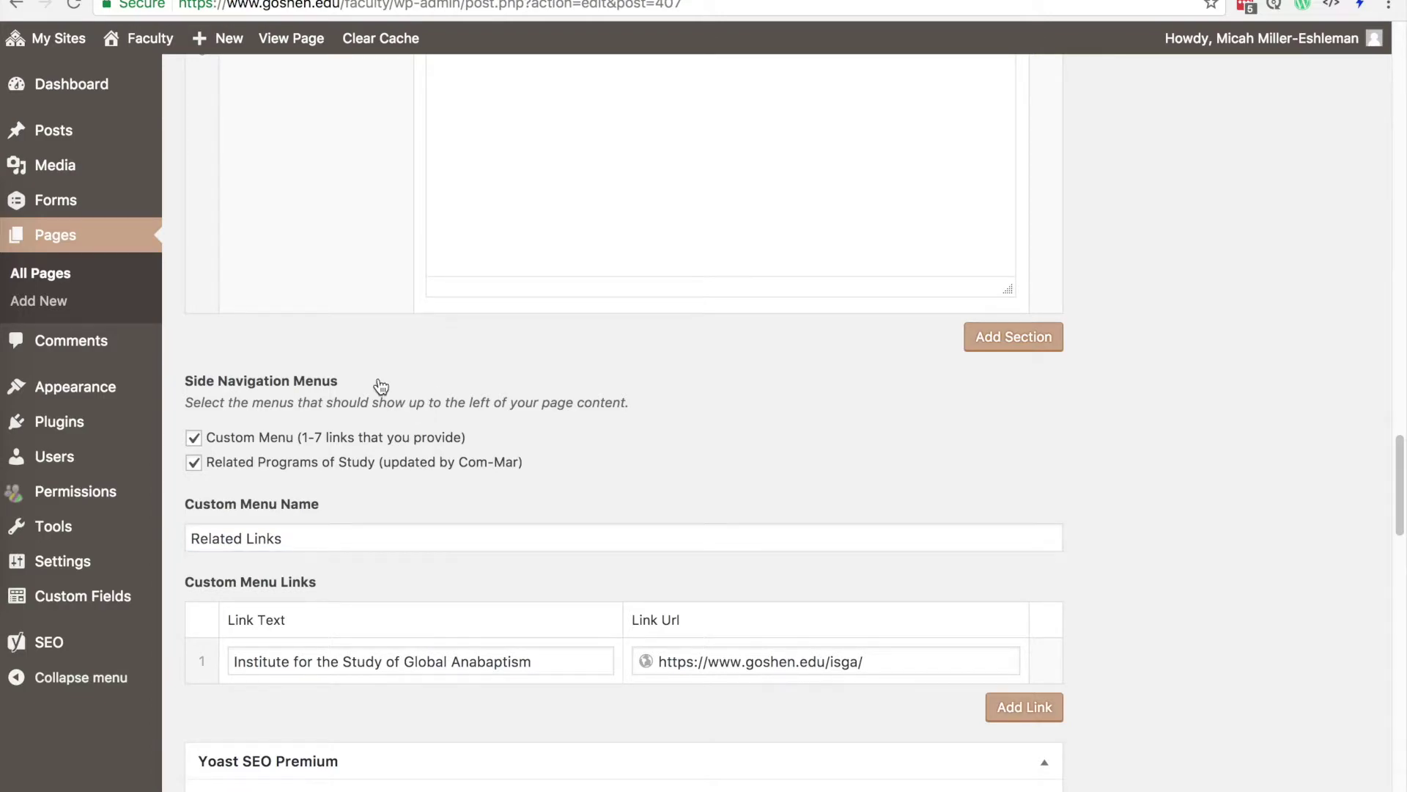
Add a section above Research with the heading "About Me" and the body text "some new content!".
{"action": "scroll", "coordinate": [380, 387], "scroll_direction": "up", "scroll_amount": 20}
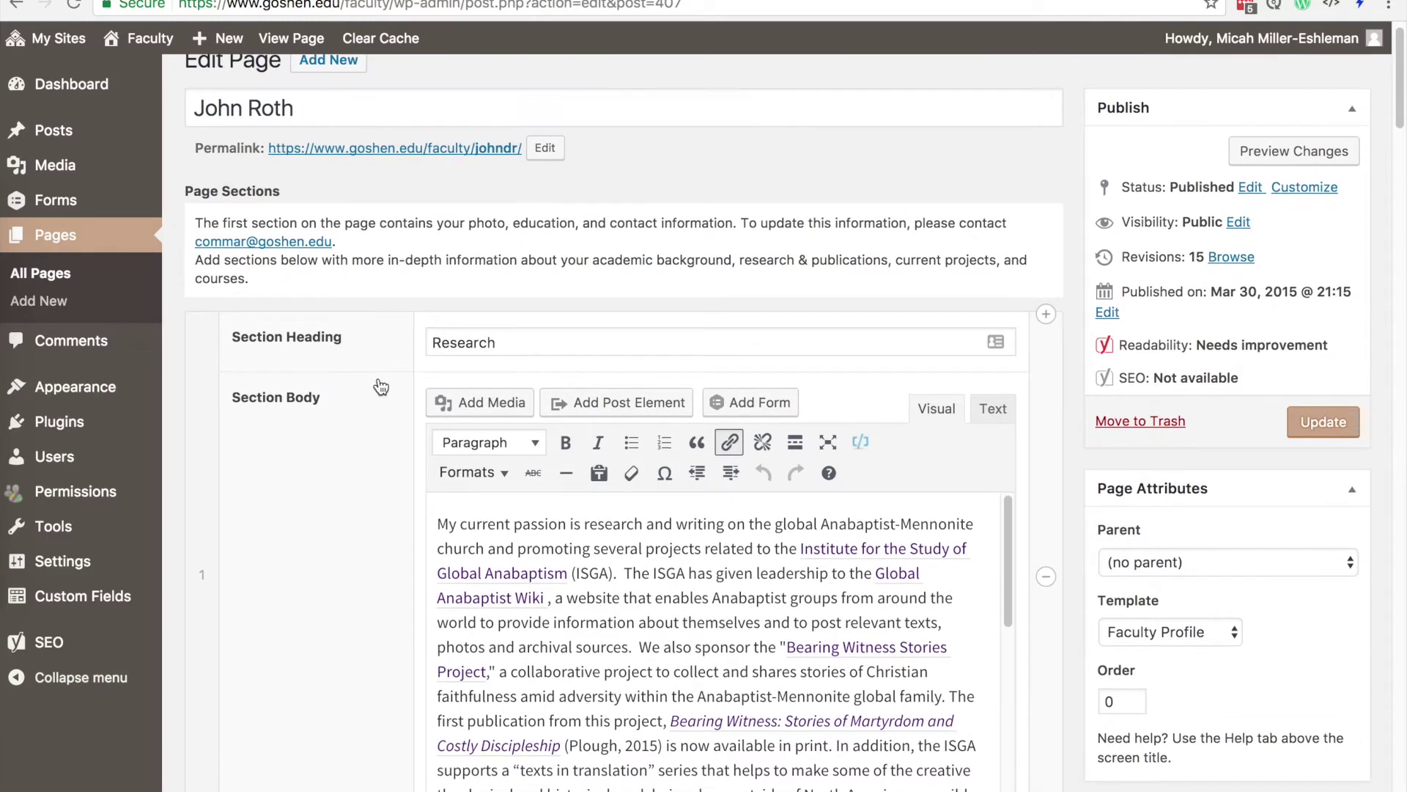
{"action": "scroll", "coordinate": [381, 386], "scroll_direction": "down", "scroll_amount": 1}
{"action": "left_click", "coordinate": [1047, 265]}
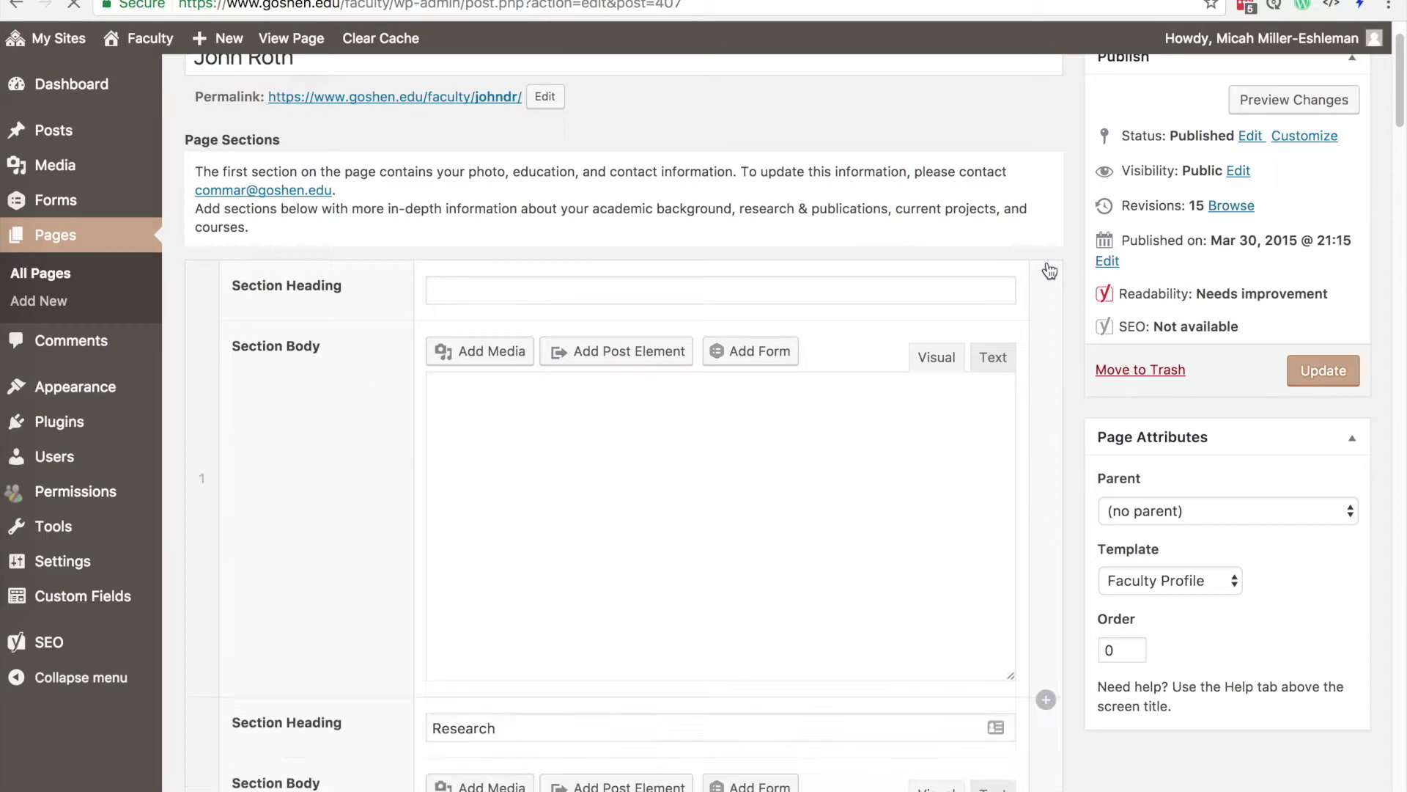
{"action": "left_click", "coordinate": [723, 293]}
{"action": "type", "text": "Abotu"}
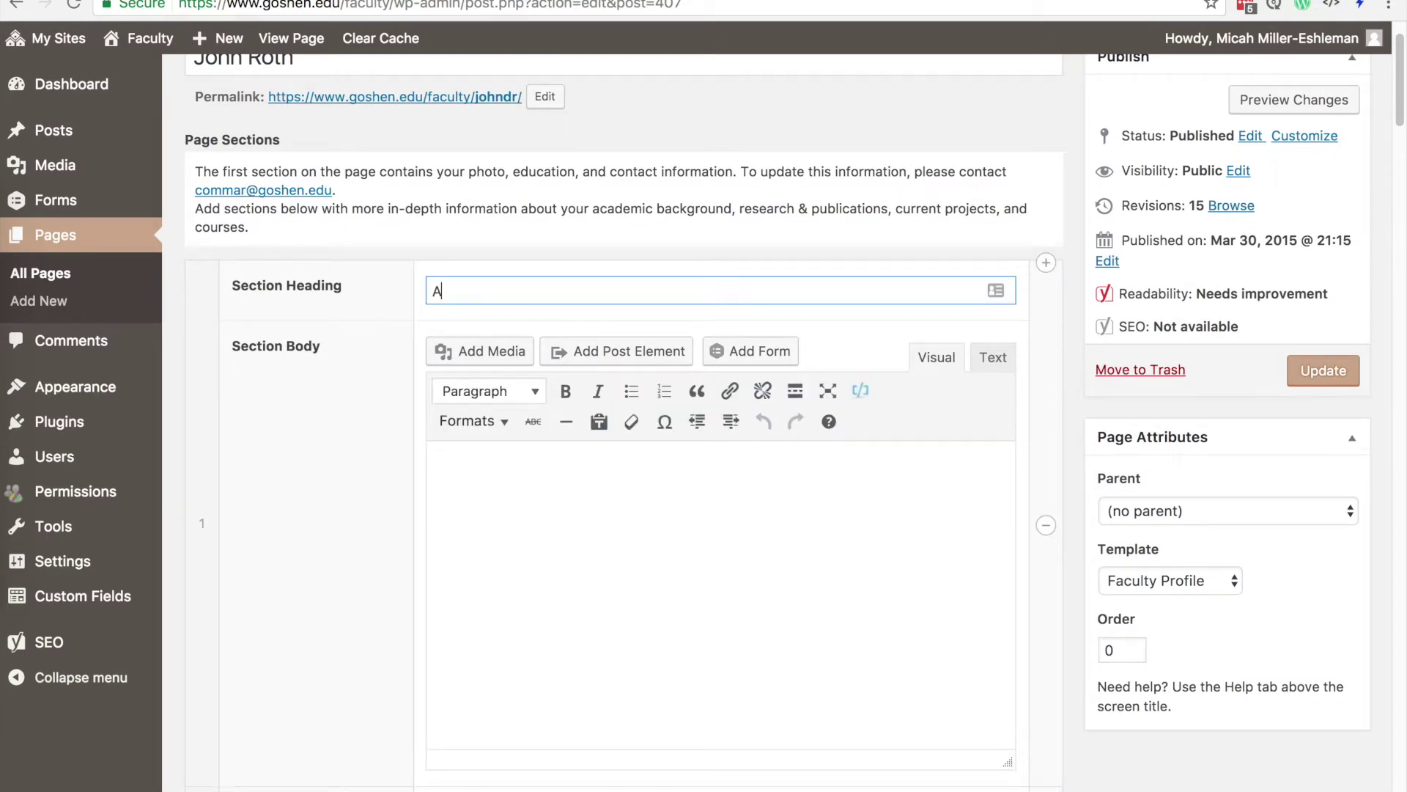
{"action": "key", "text": "BackSpace"}
{"action": "key", "text": "BackSpace"}
{"action": "type", "text": "ut M"}
{"action": "left_click", "coordinate": [714, 484]}
{"action": "type", "text": "some new content!"}
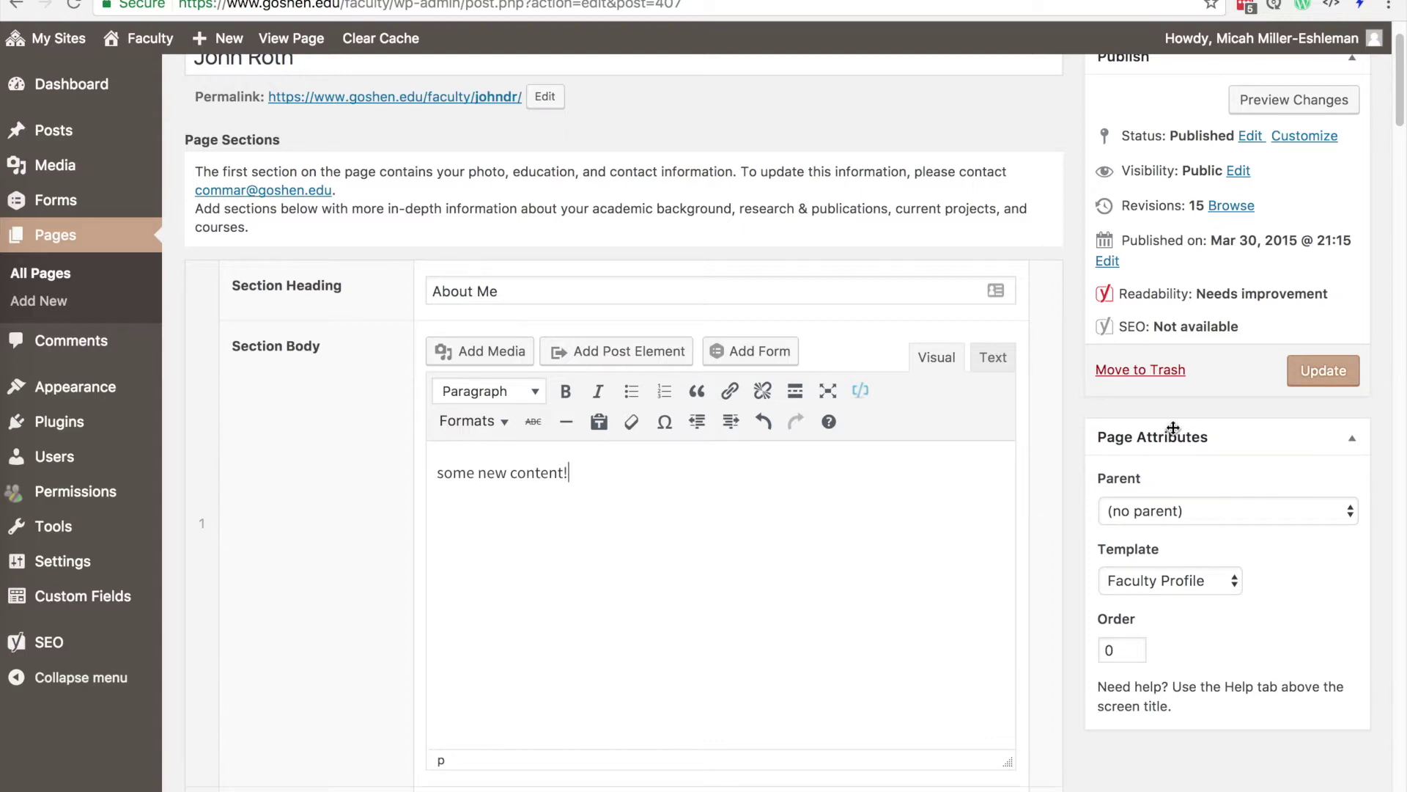
Preview the page changes, expand and collapse the About Me section, and close the preview.
{"action": "scroll", "coordinate": [1172, 428], "scroll_direction": "up", "scroll_amount": 2}
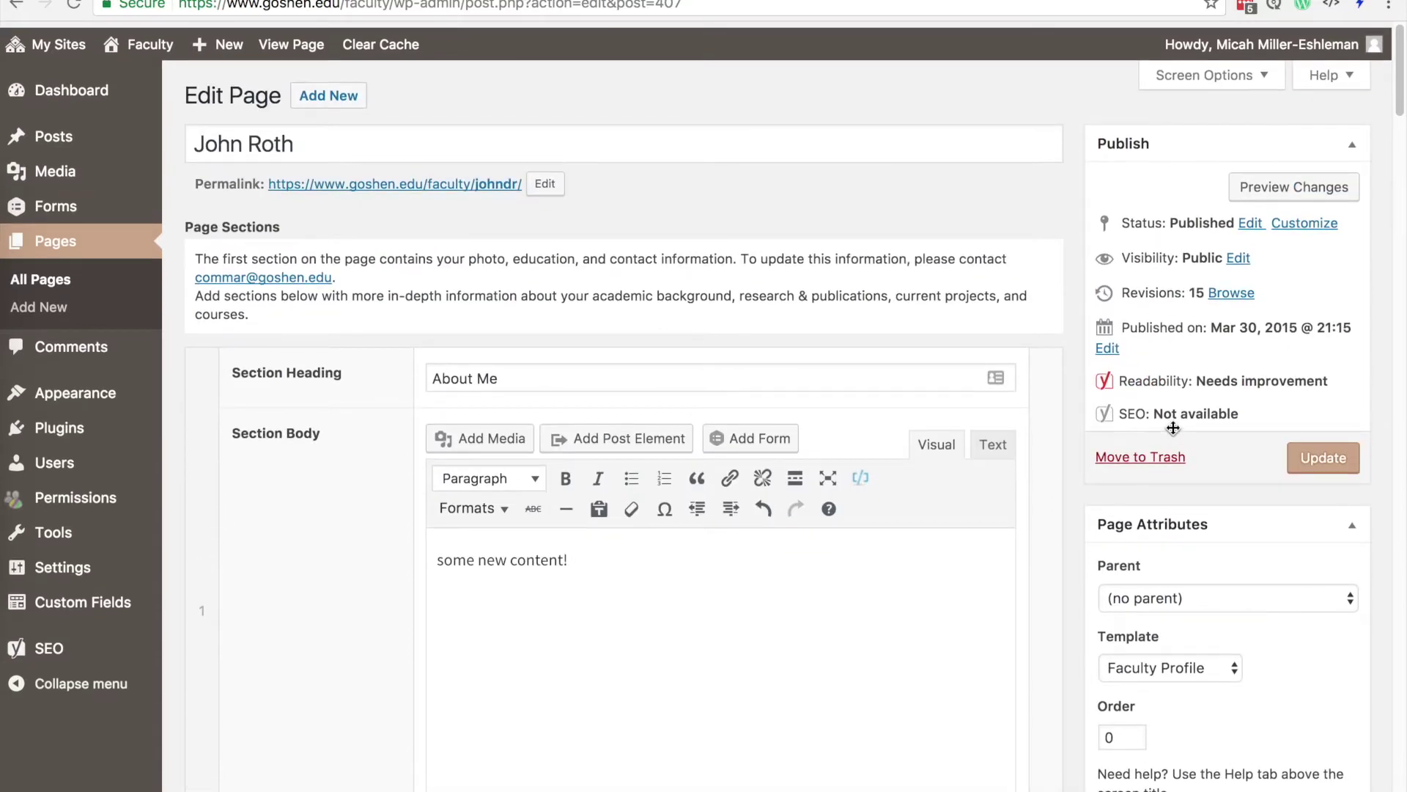
{"action": "left_click", "coordinate": [1294, 183]}
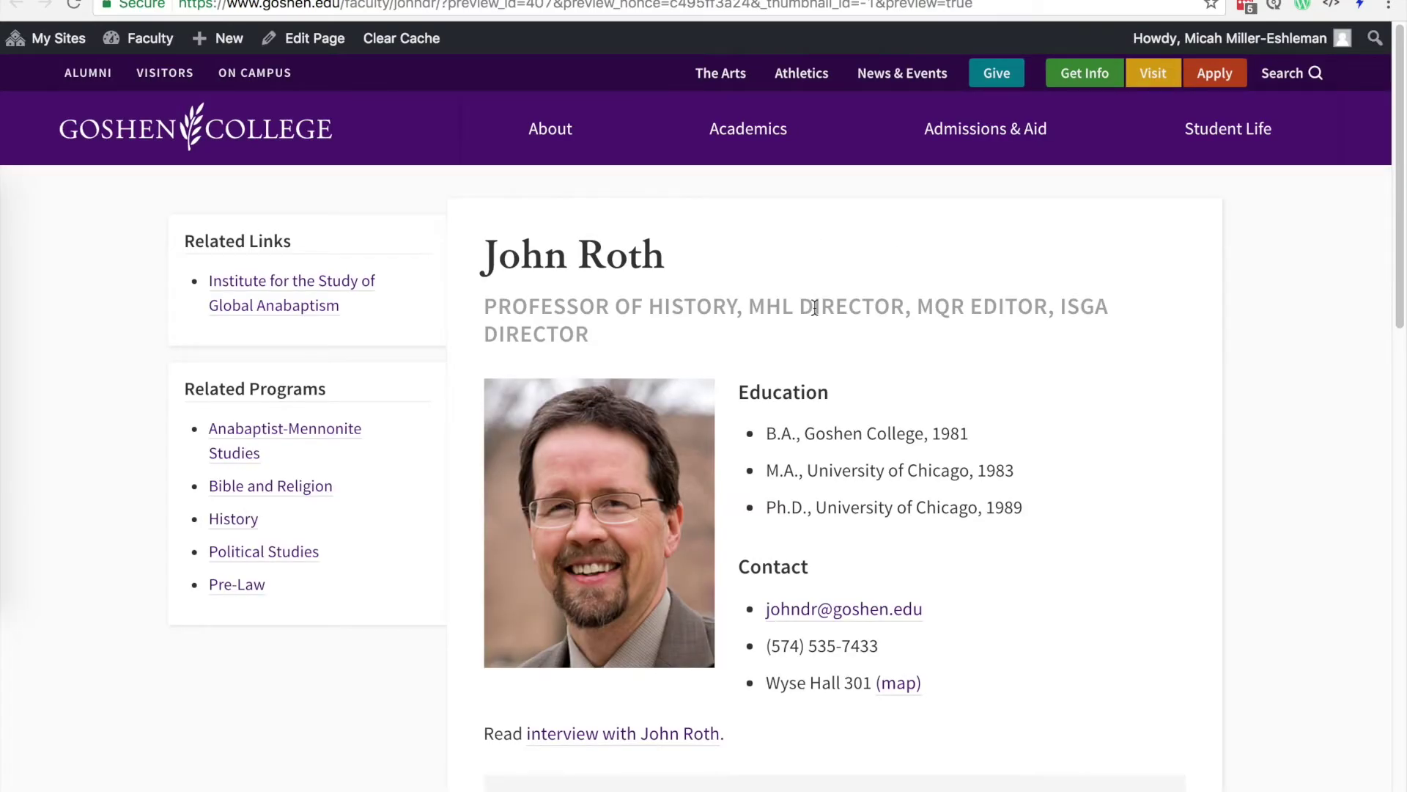
{"action": "scroll", "coordinate": [815, 307], "scroll_direction": "down", "scroll_amount": 4}
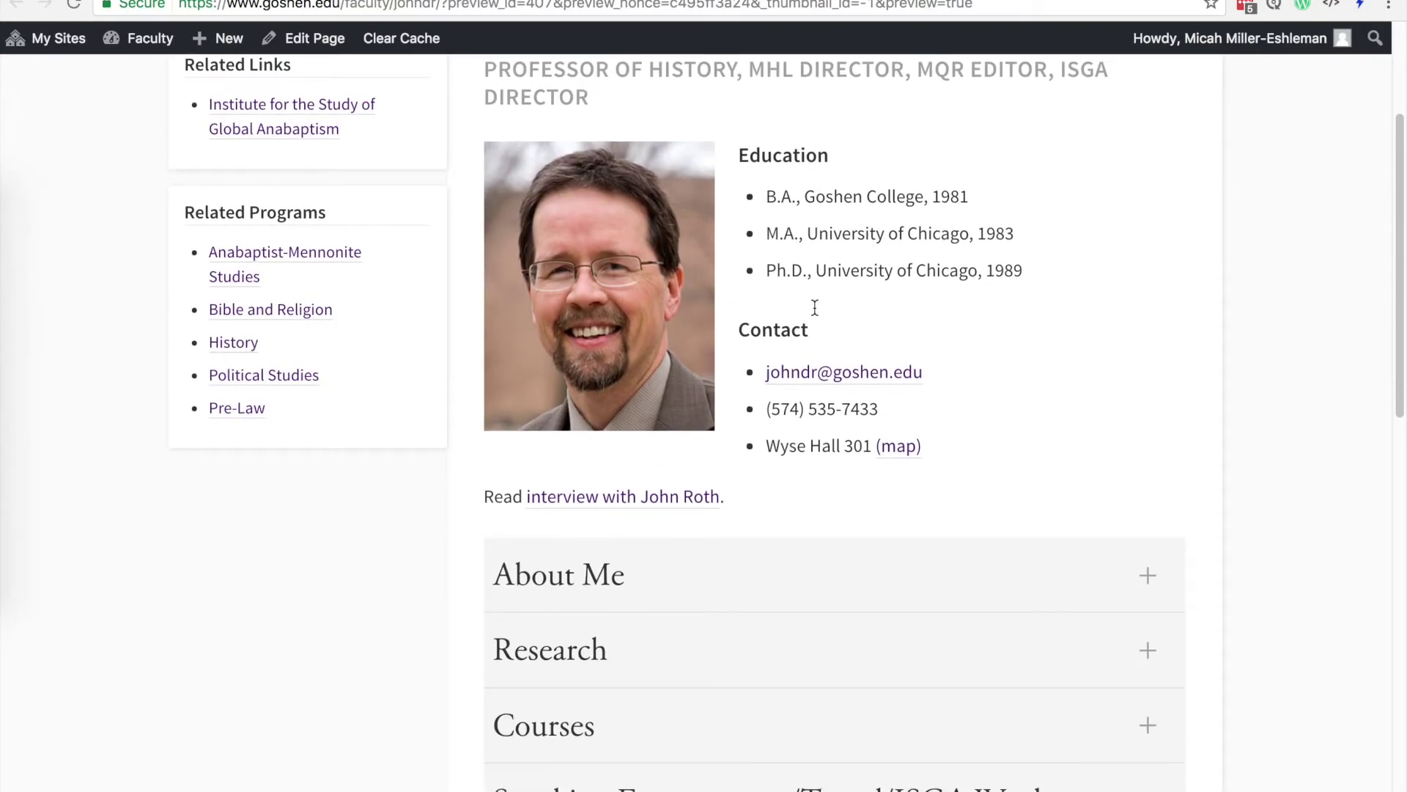
{"action": "left_click", "coordinate": [771, 555]}
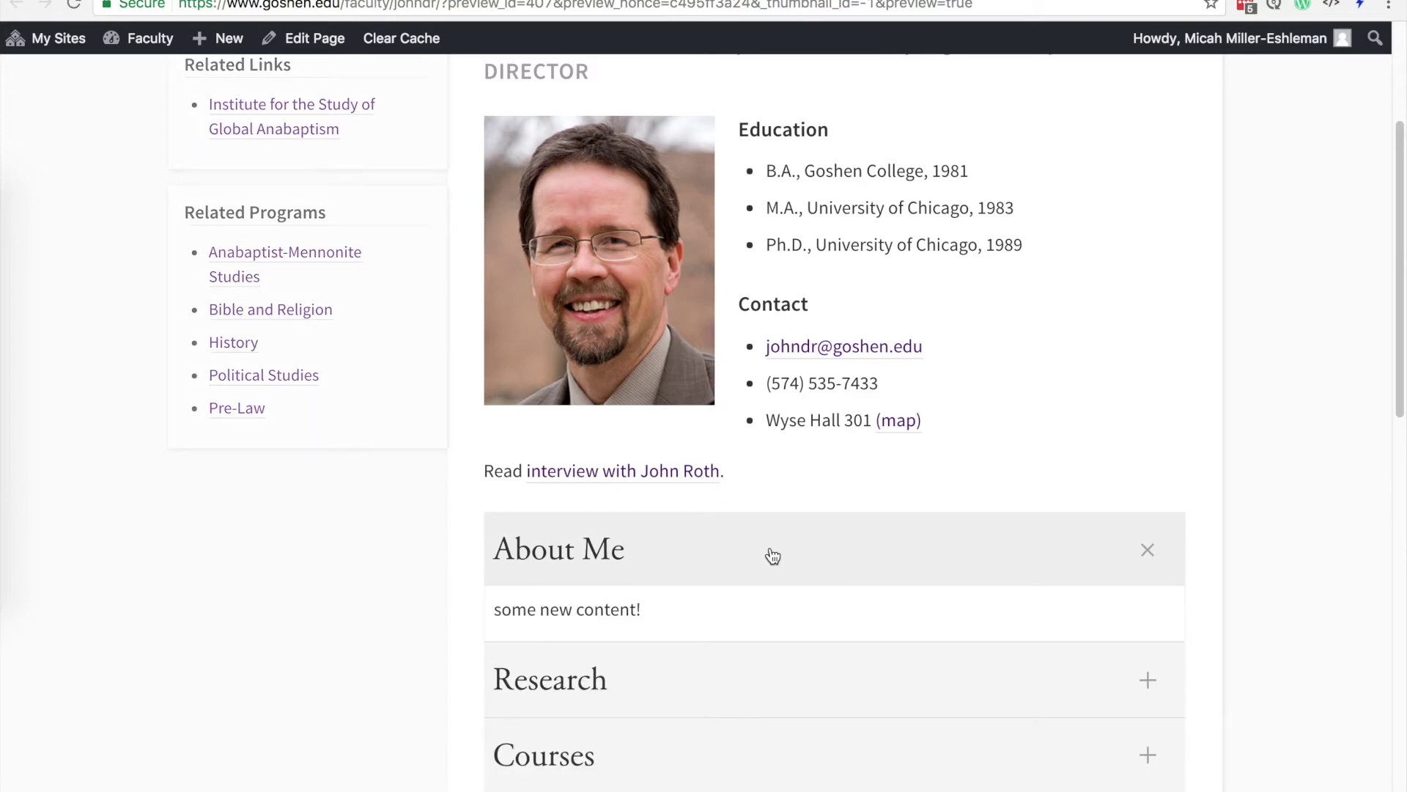
{"action": "left_click", "coordinate": [773, 555]}
{"action": "scroll", "coordinate": [741, 245], "scroll_direction": "up", "scroll_amount": 5}
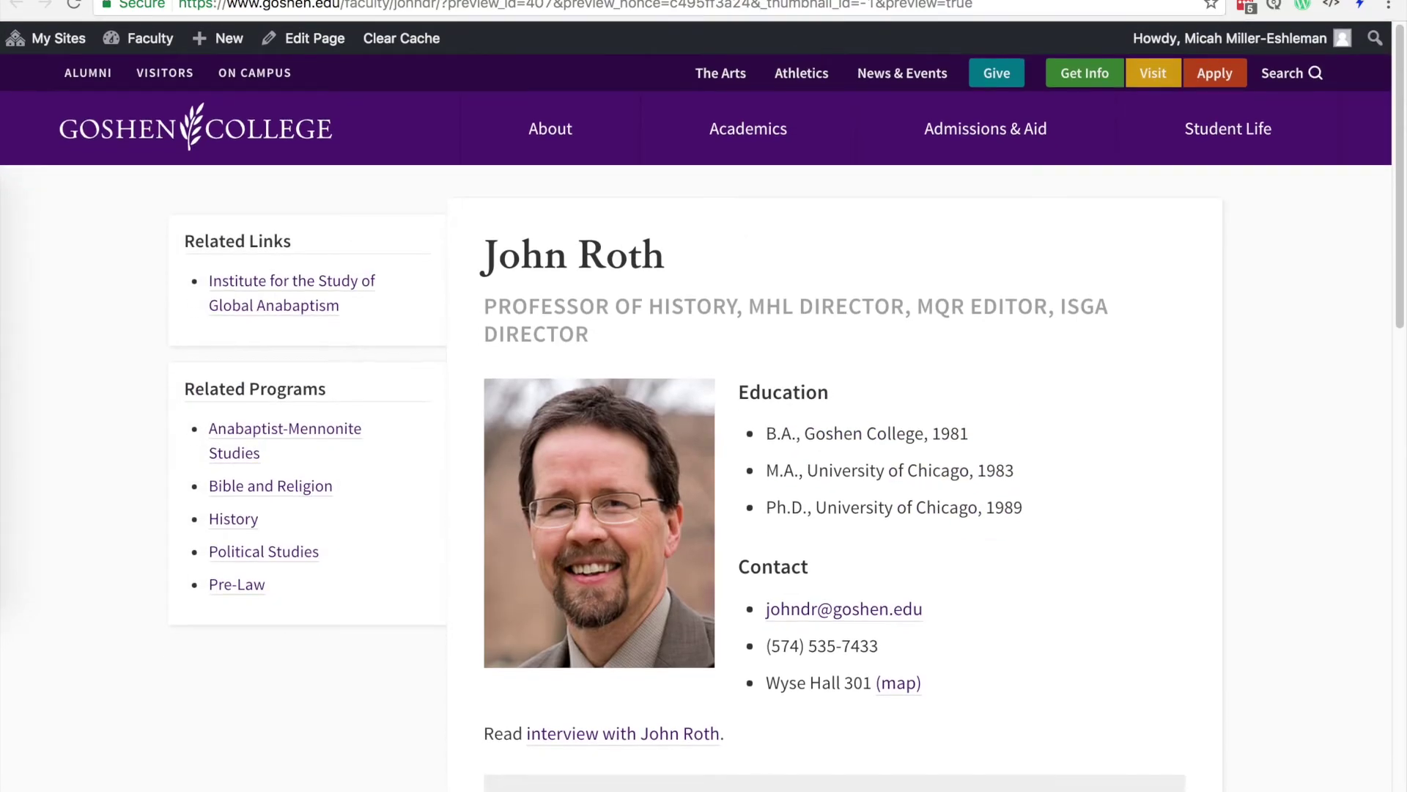
{"action": "key", "text": "super+w"}
{"action": "left_click", "coordinate": [737, 192]}
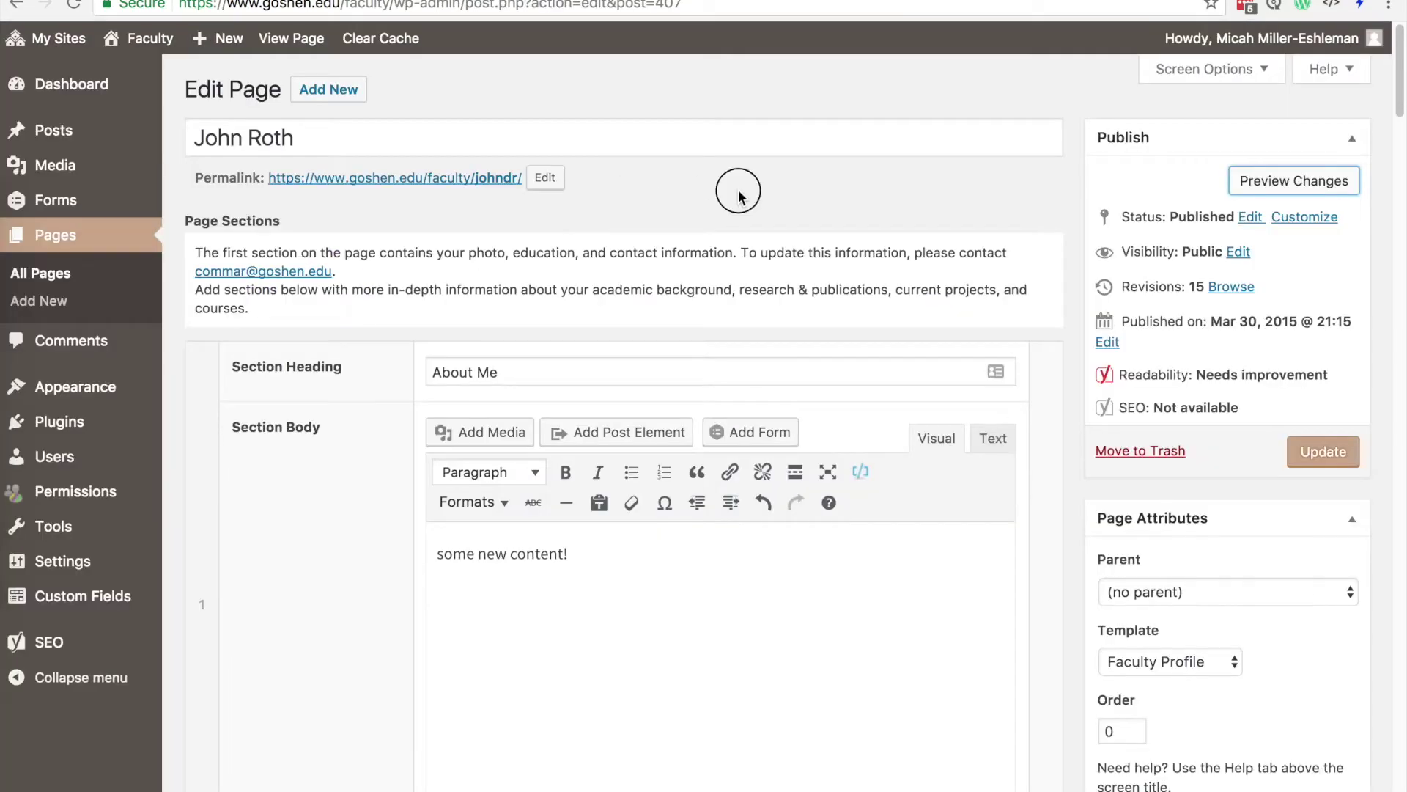
Update the profile page and view the About Me section's place on the published page.
{"action": "left_click", "coordinate": [1335, 466]}
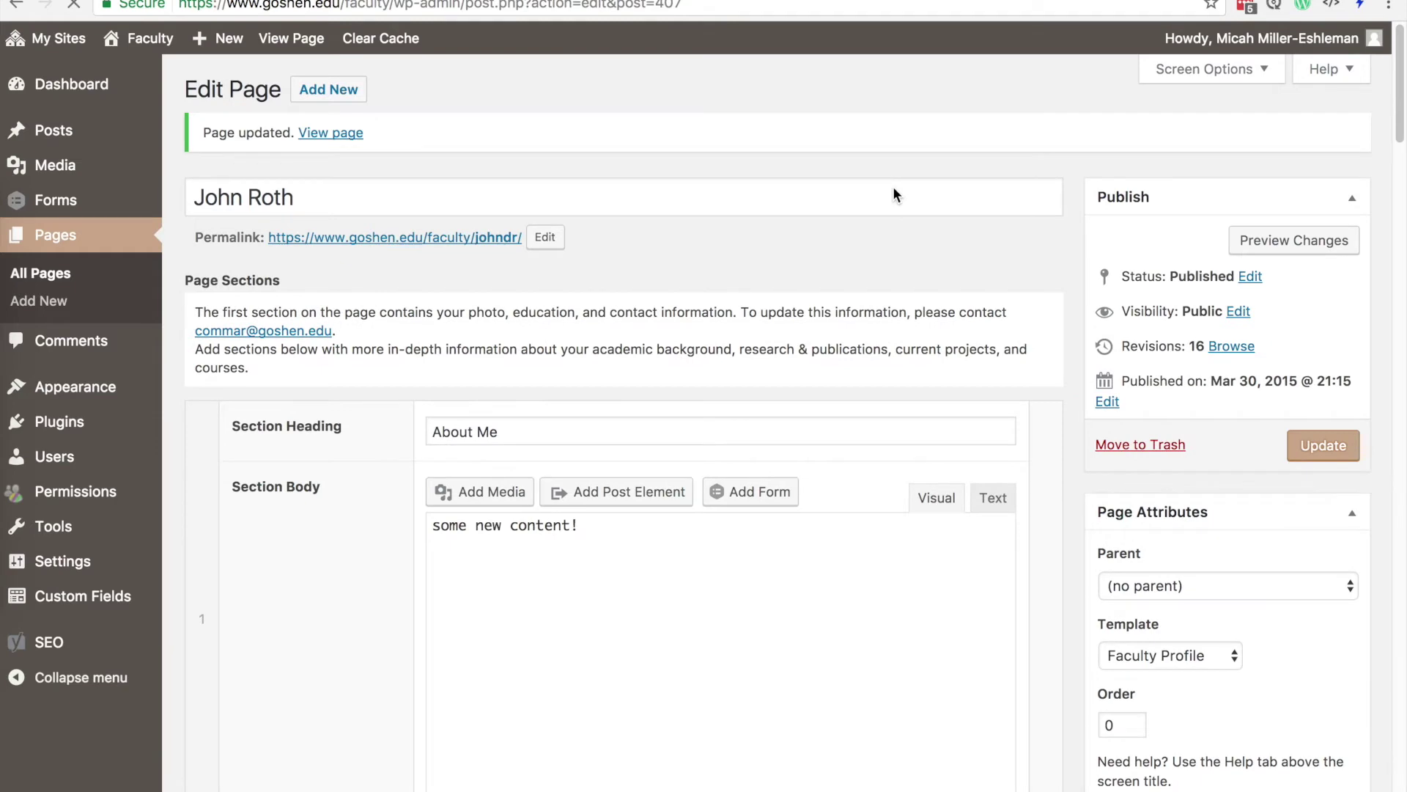
{"action": "left_click", "coordinate": [313, 135]}
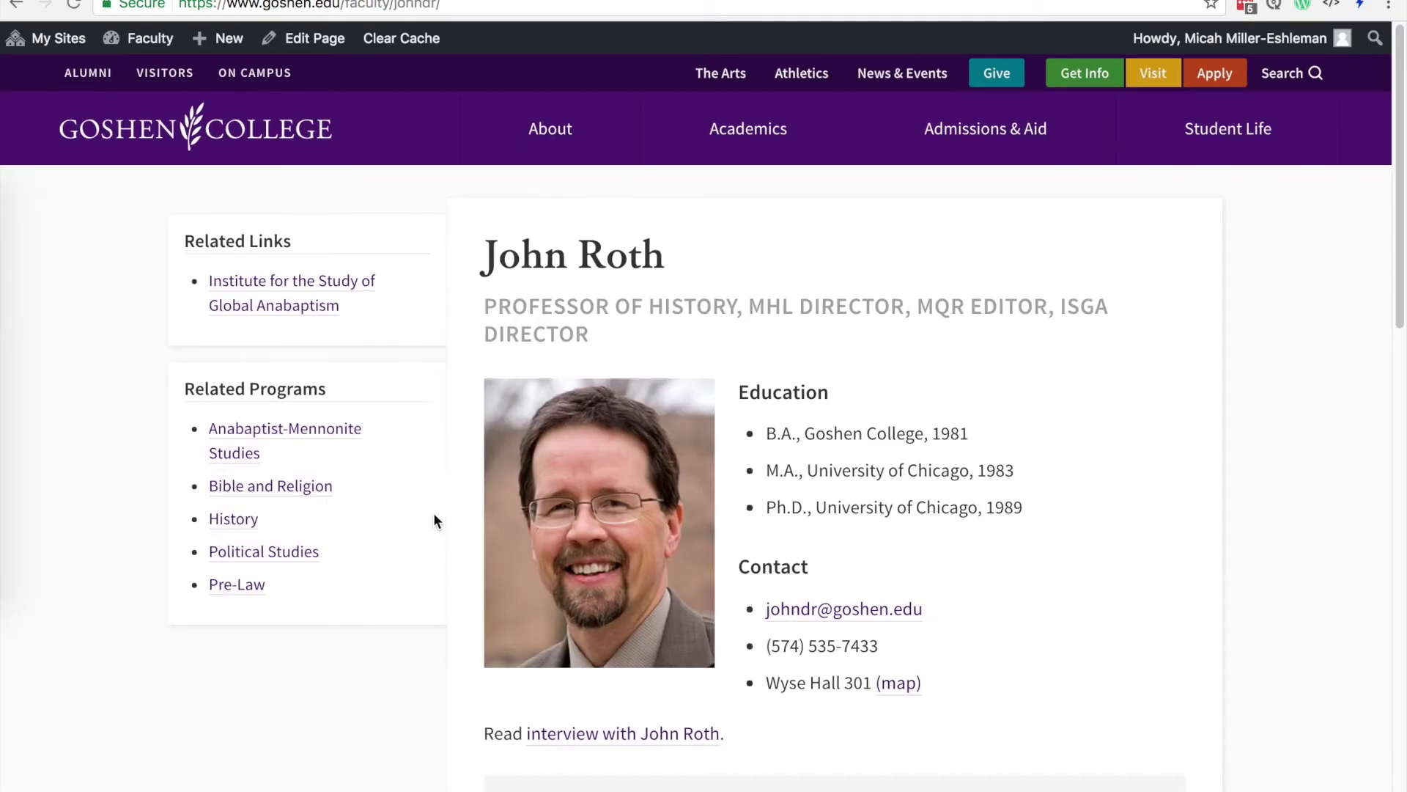
{"action": "scroll", "coordinate": [433, 512], "scroll_direction": "down", "scroll_amount": 3}
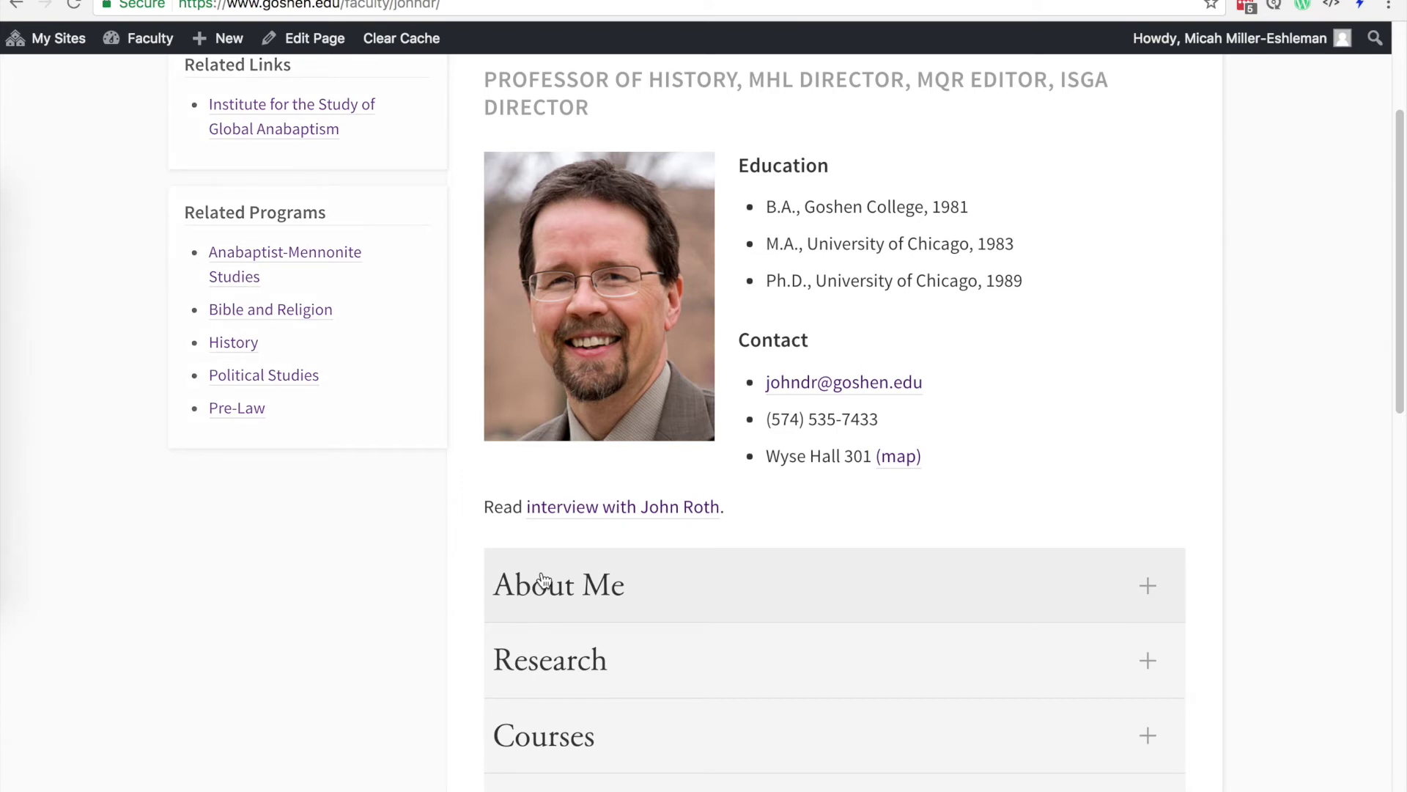
{"action": "scroll", "coordinate": [497, 467], "scroll_direction": "up", "scroll_amount": 3}
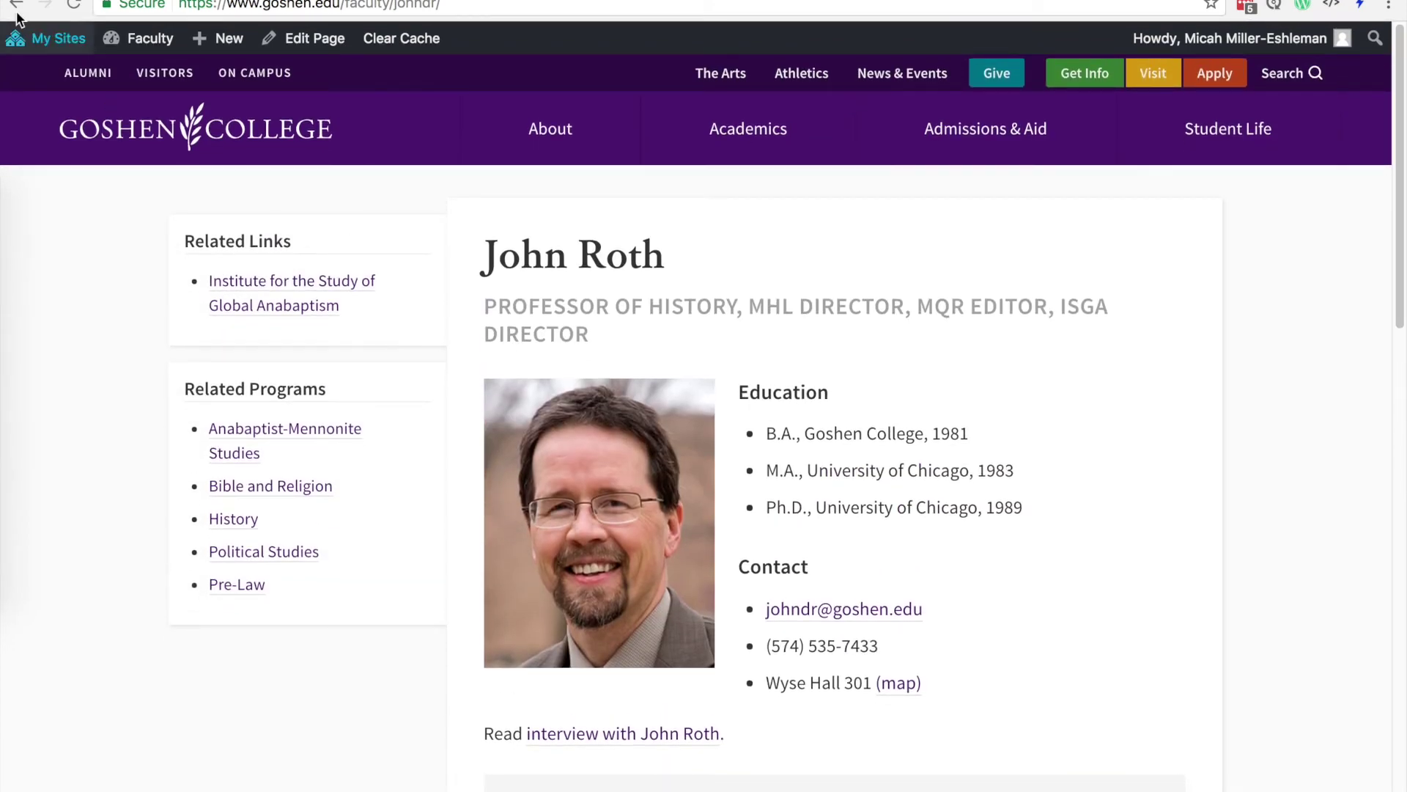
Return to the page editor, remove the About Me section, and update the page.
{"action": "left_click", "coordinate": [16, 6]}
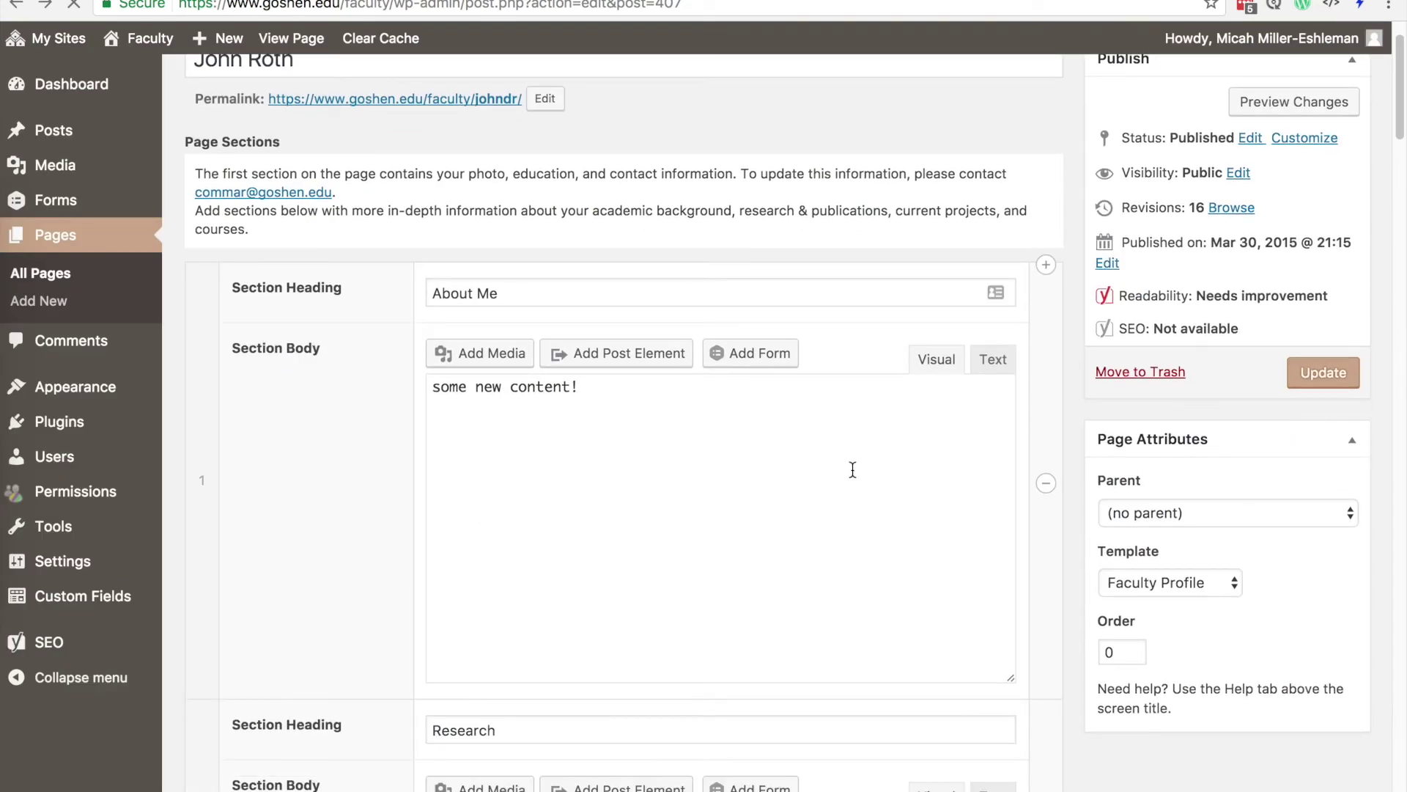
{"action": "left_click", "coordinate": [1046, 482]}
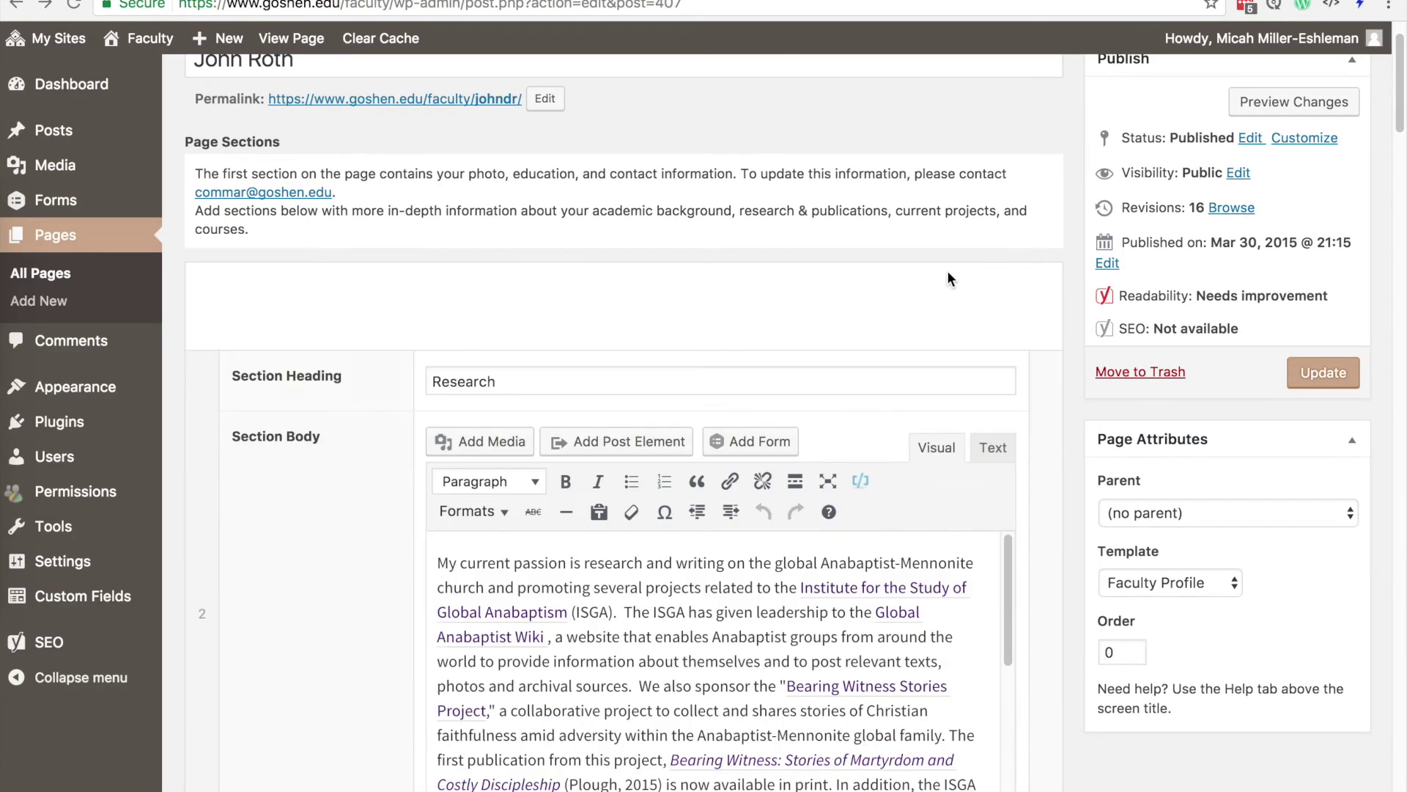
{"action": "scroll", "coordinate": [948, 273], "scroll_direction": "up", "scroll_amount": 2}
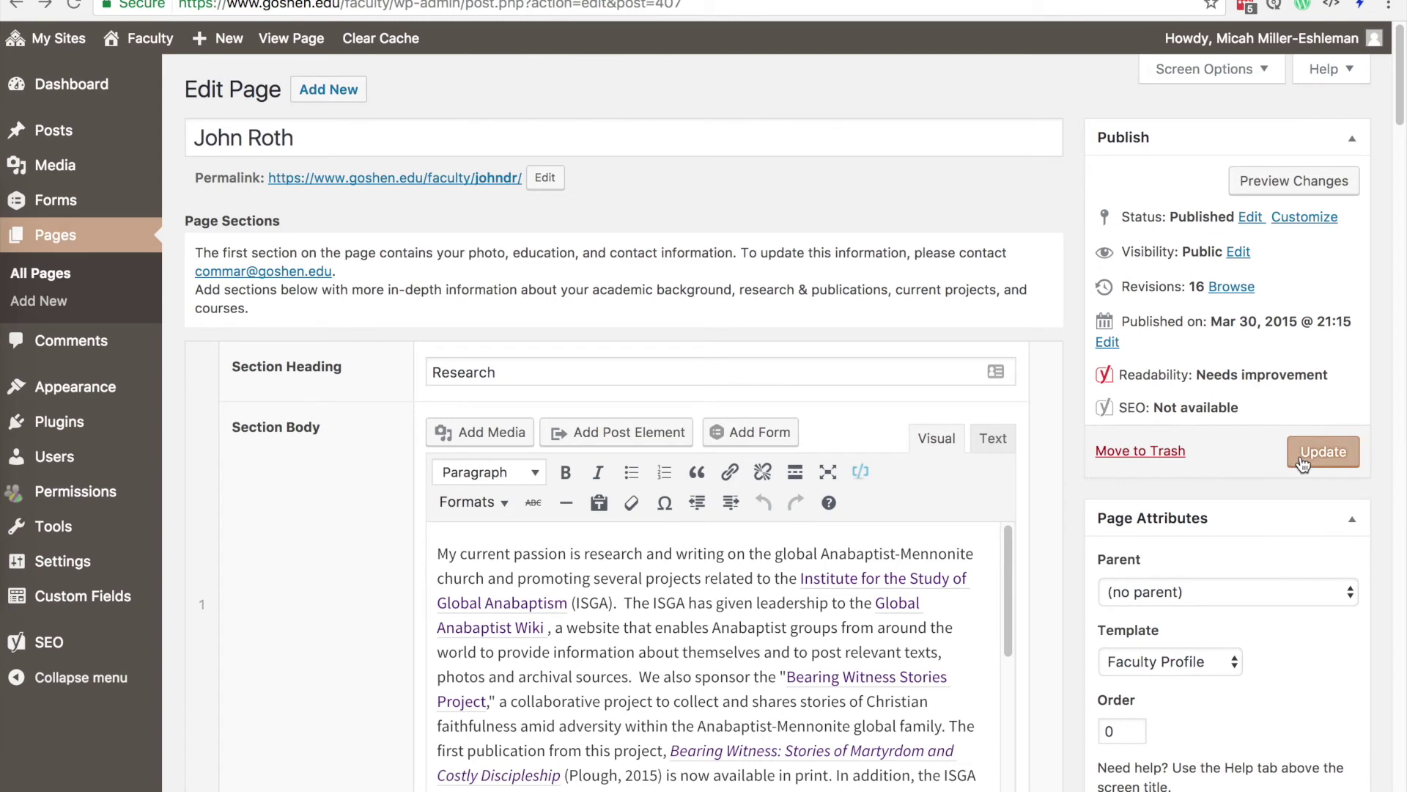
{"action": "left_click", "coordinate": [1302, 463]}
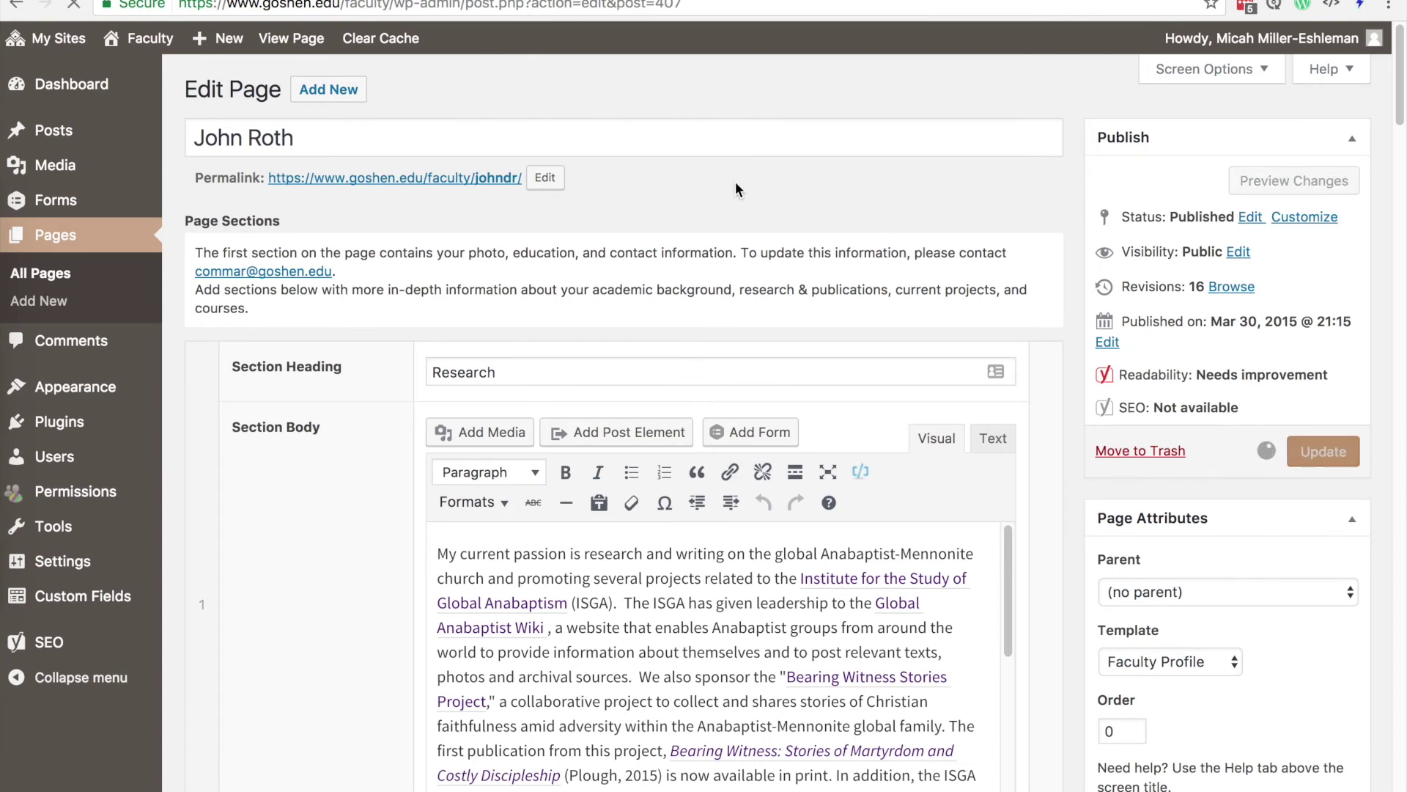